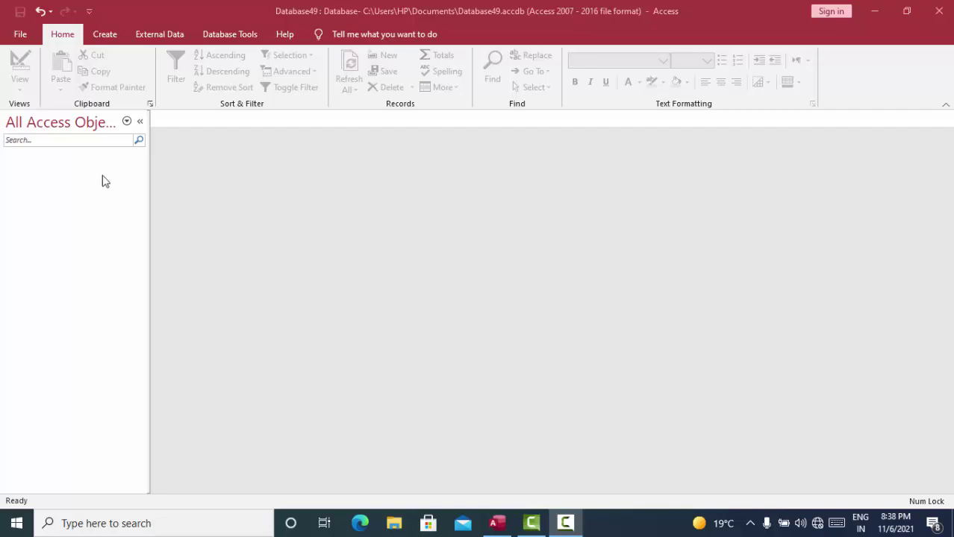
Start a blank query in SQL view with the default SELECT text cleared.
left_click(96, 179)
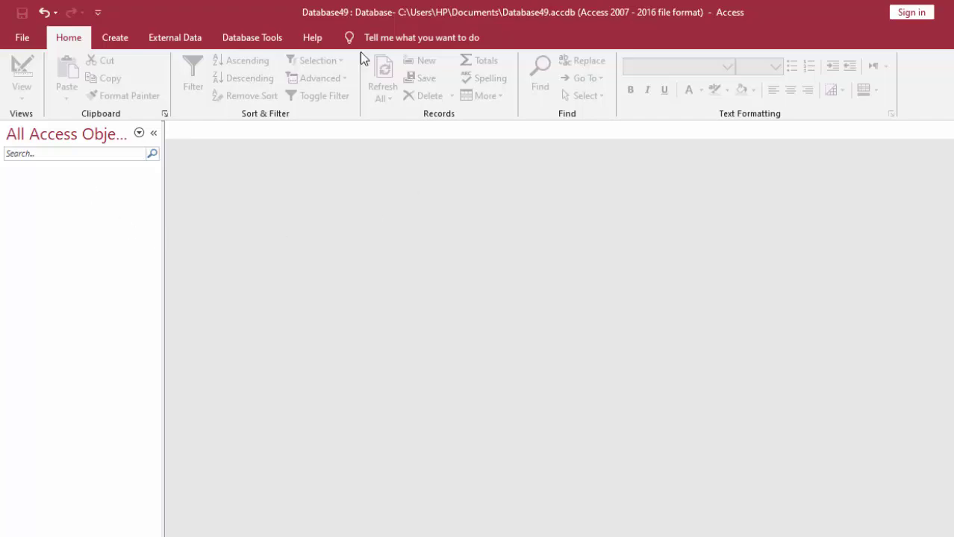
left_click(113, 37)
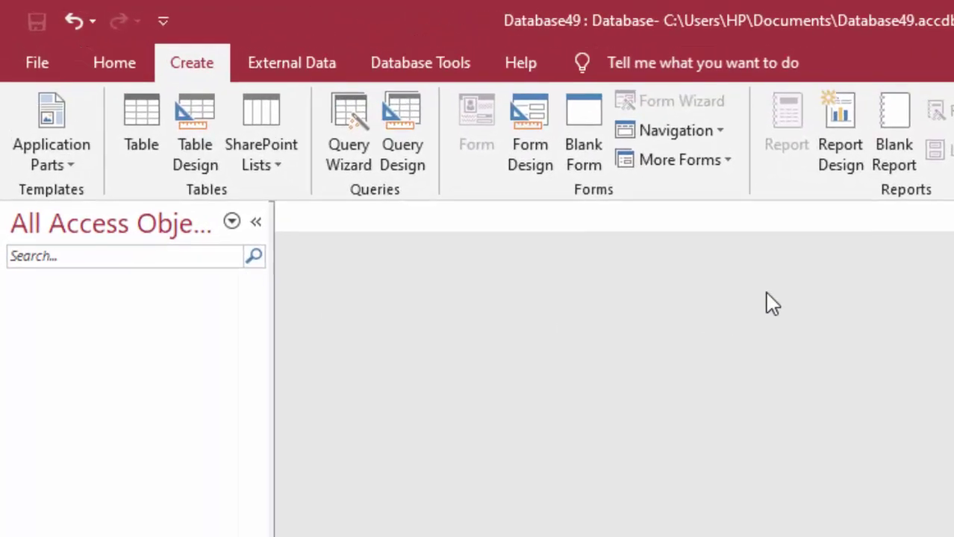
left_click(438, 127)
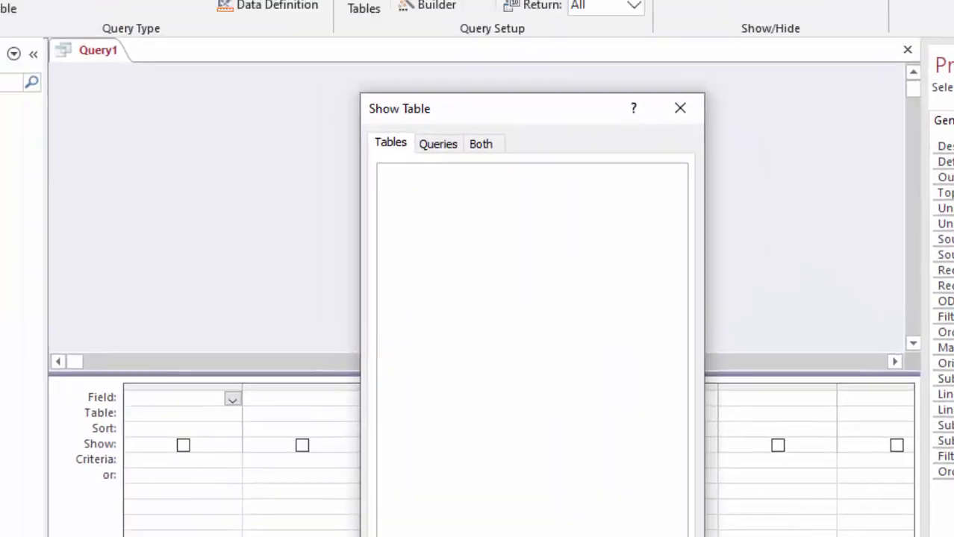
left_click(696, 116)
left_click(44, 115)
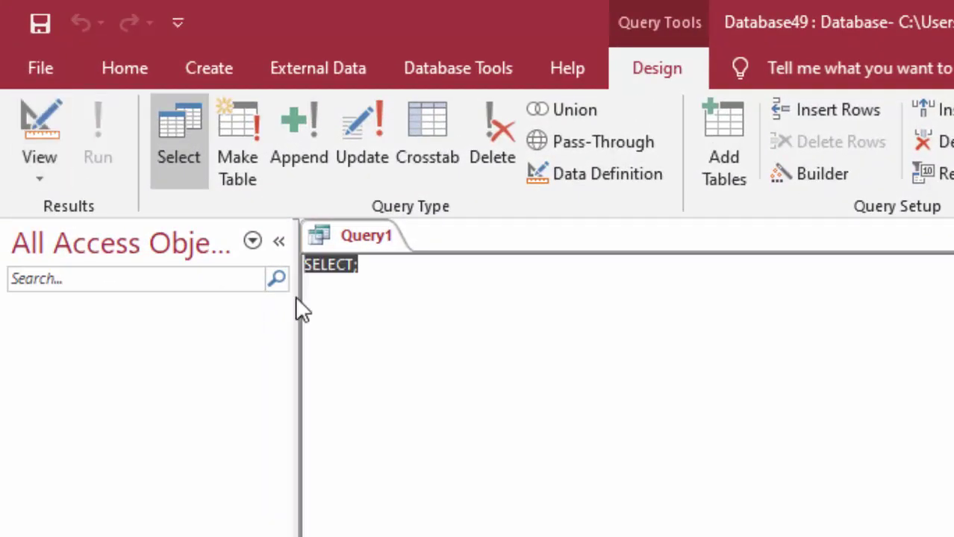
key("Delete")
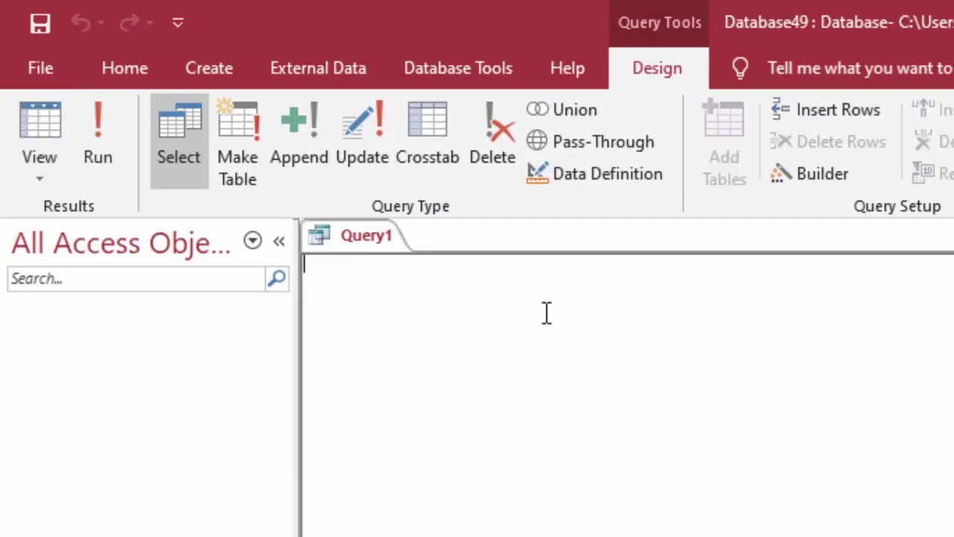
Begin a CREATE TABLE StudentT statement with a Name_of_Student text column.
type("crea")
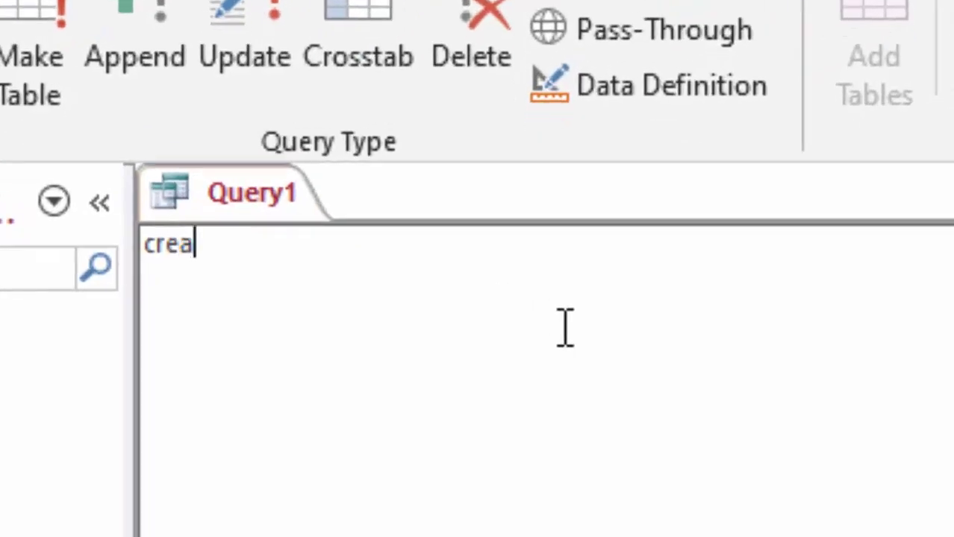
type("te ta")
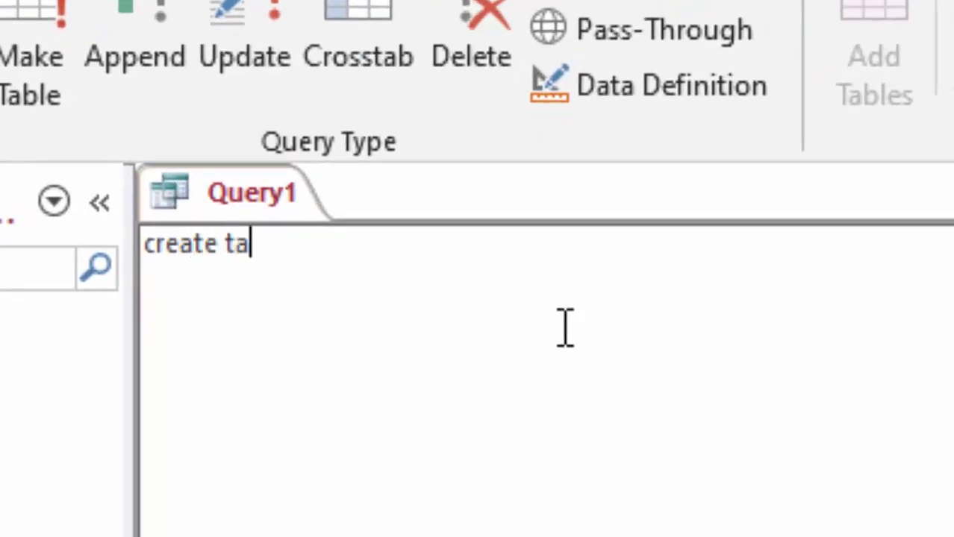
type("ble ")
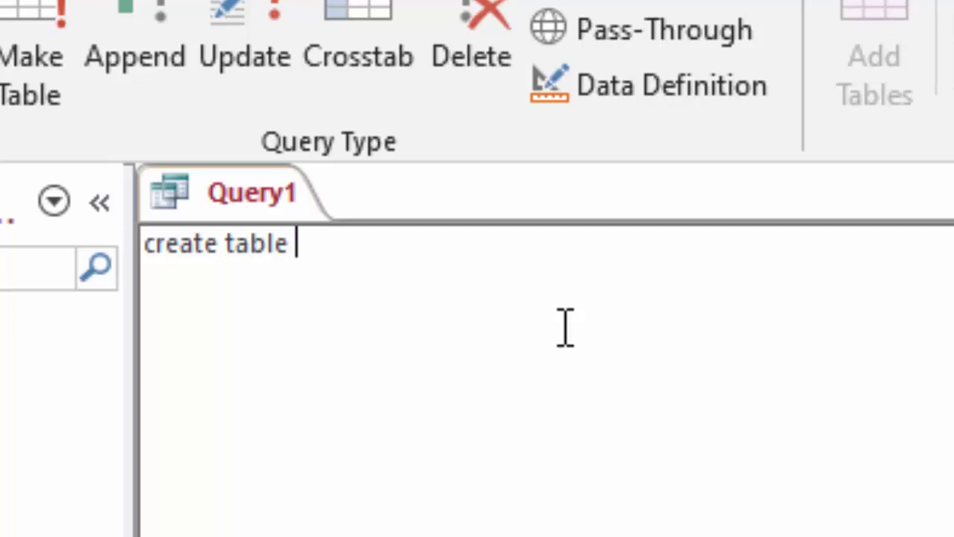
type("P")
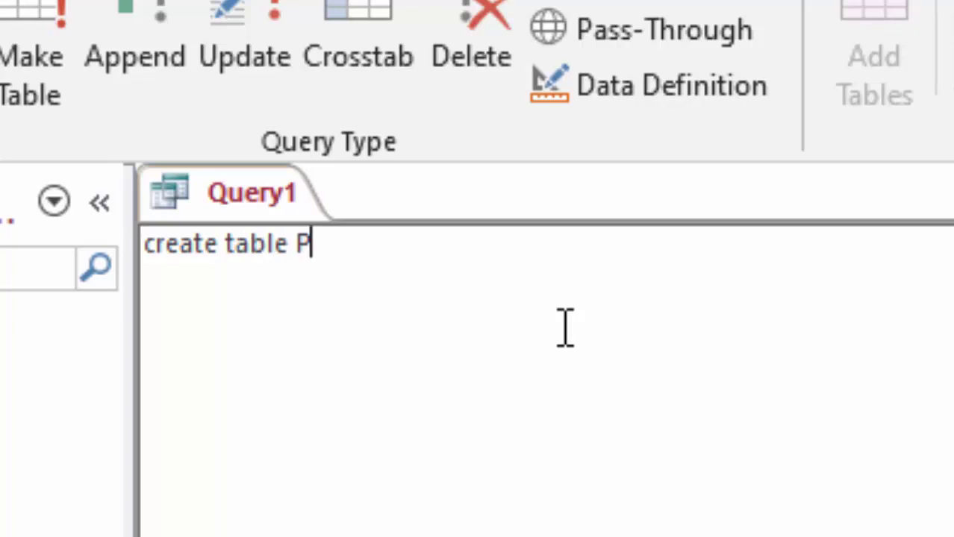
key("BackSpace")
type("S")
type("tuden")
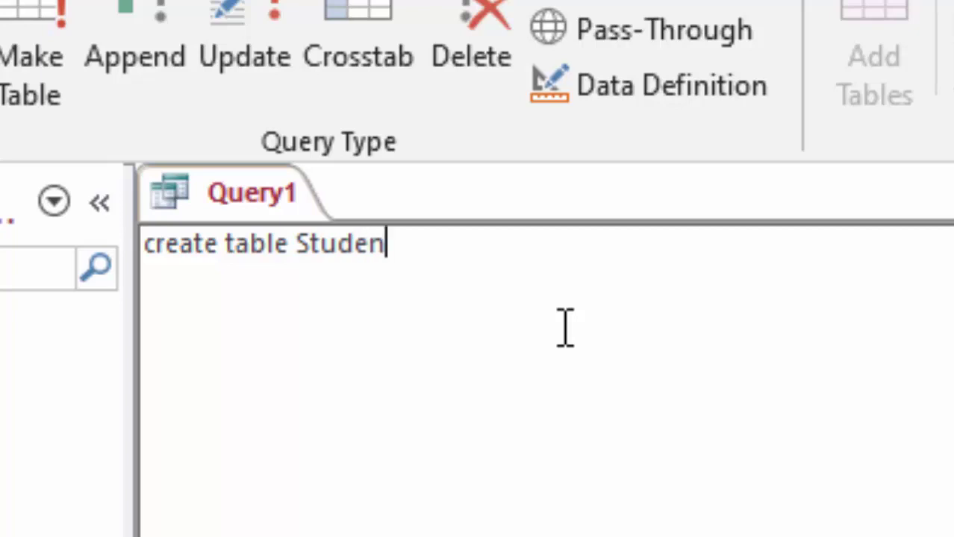
type("tT")
type("(")
key("Return")
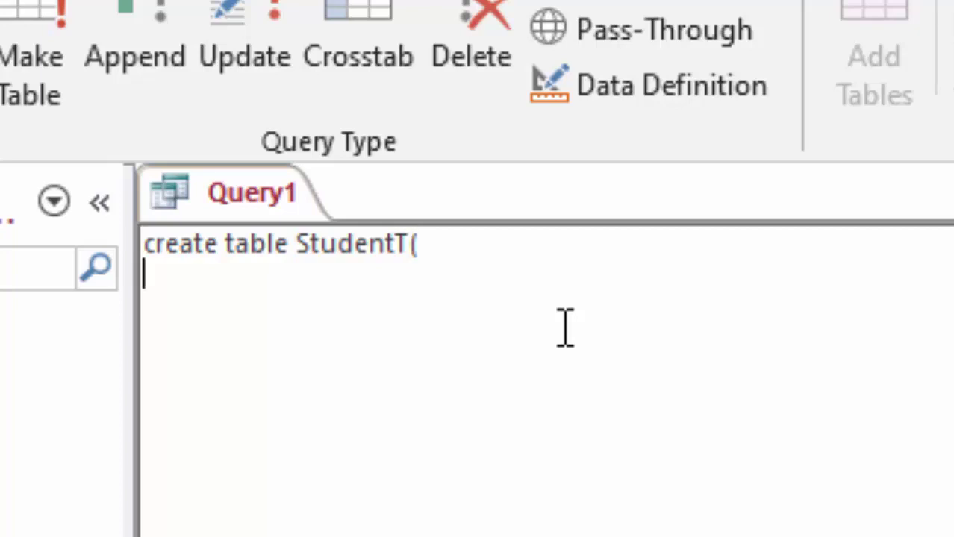
type("N")
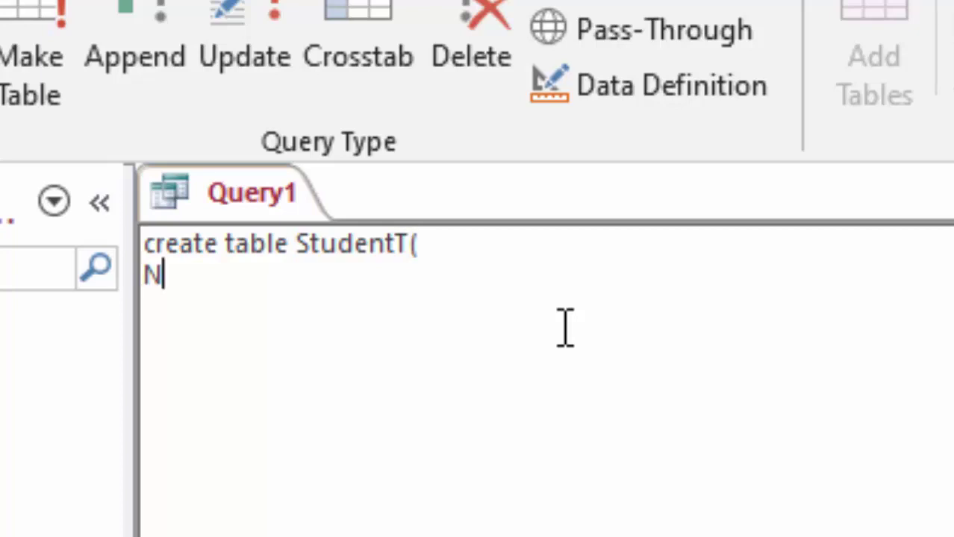
type("ame")
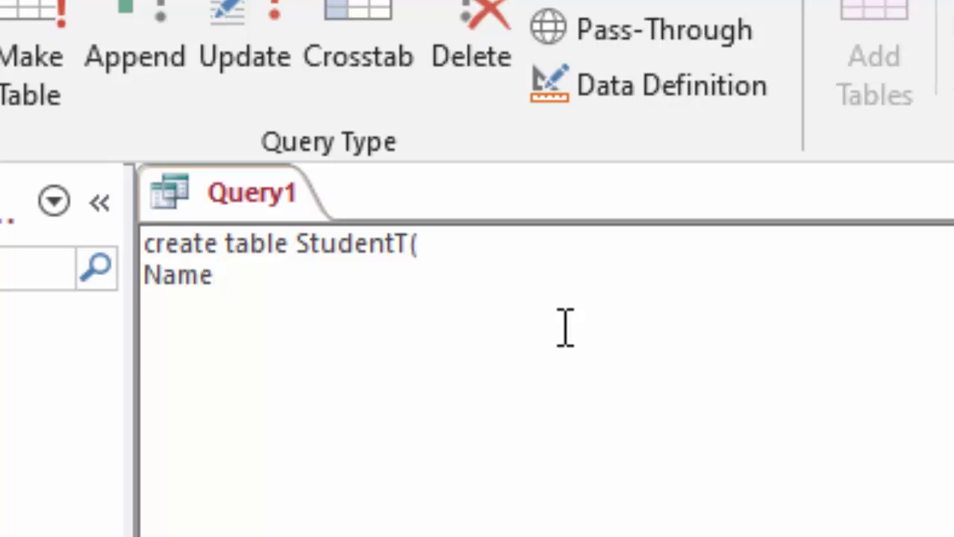
type("_of")
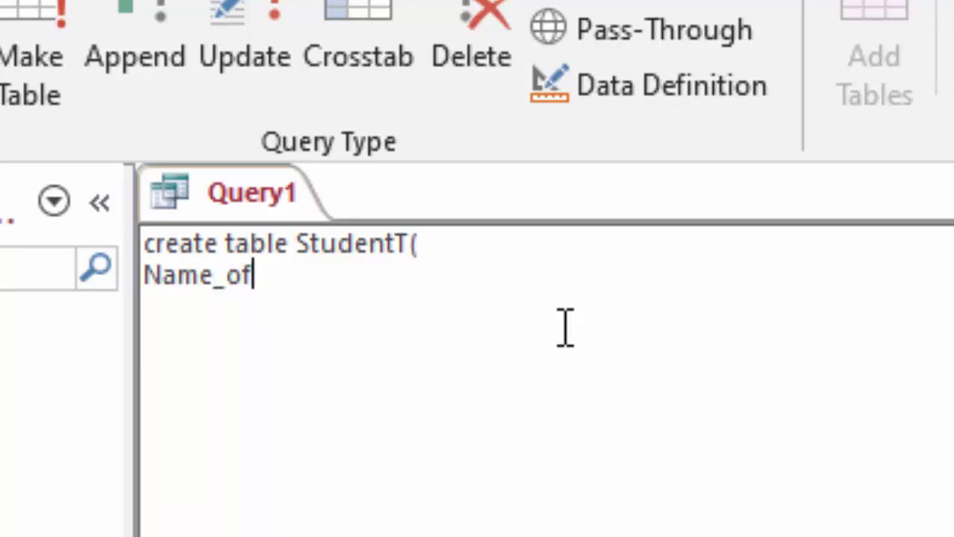
type("_St")
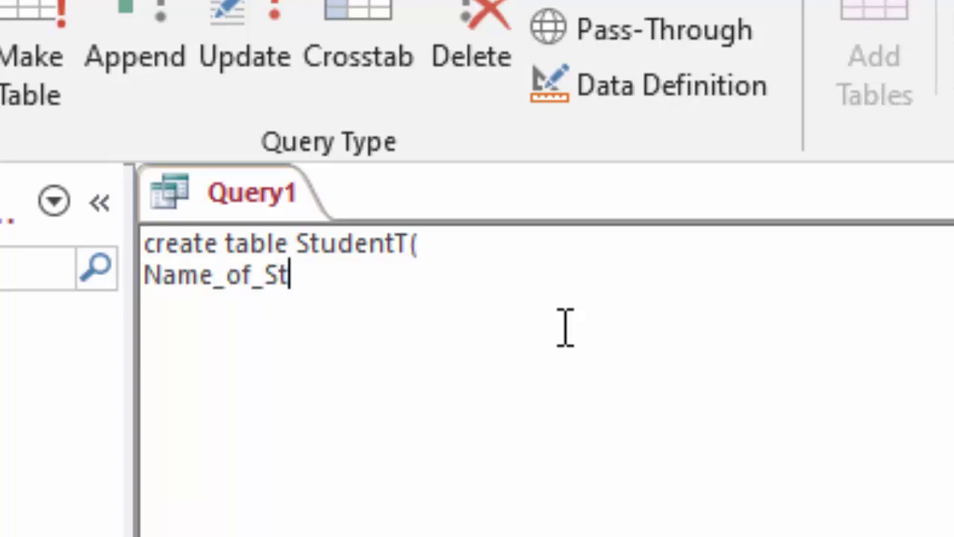
type("udent ")
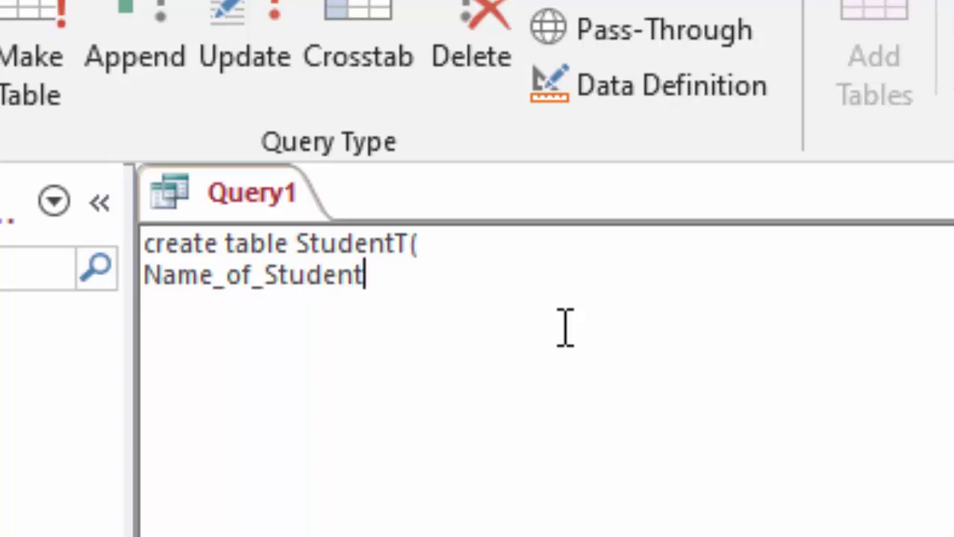
type("tex")
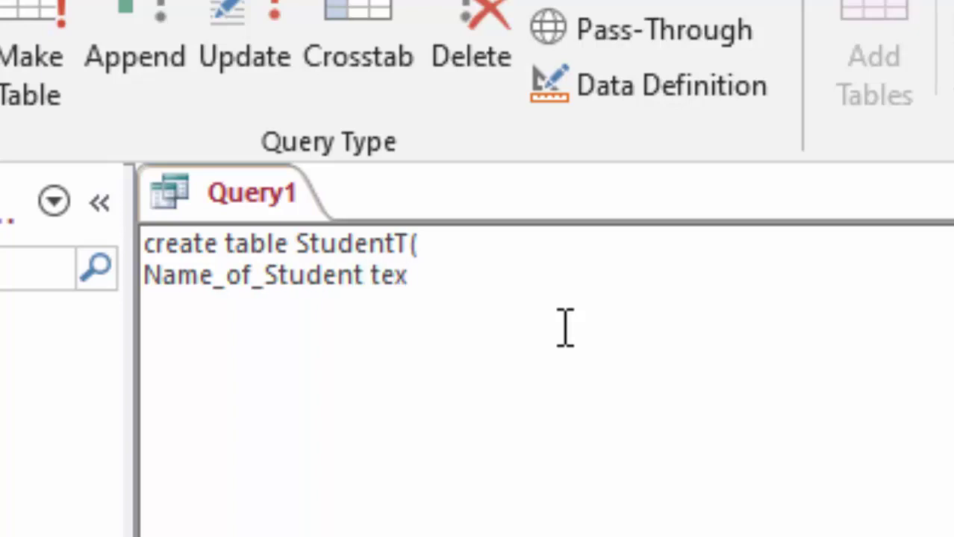
type("t,")
key("Return")
Add Name_of_Father text and City varchar(20) columns and close the column list.
type("F")
key("BackSpace")
type("Na")
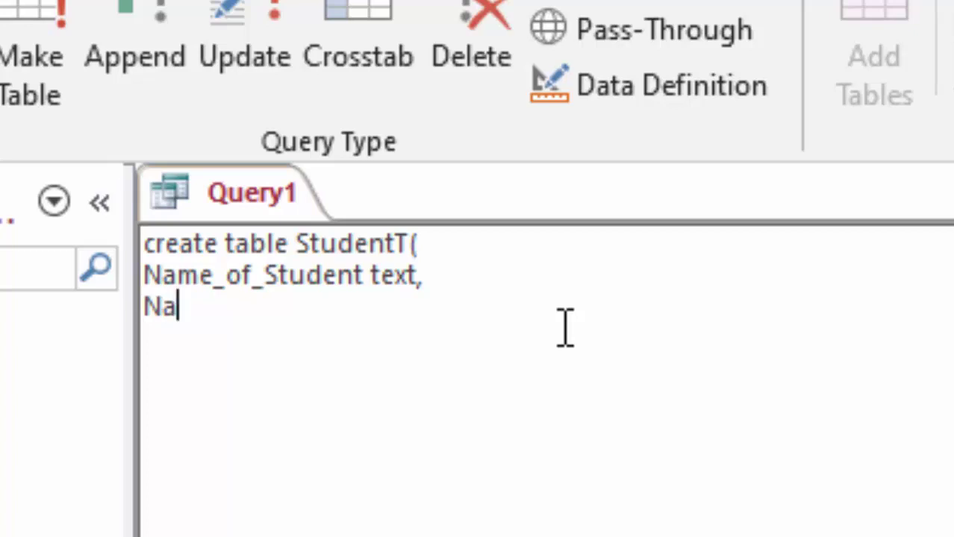
type("me")
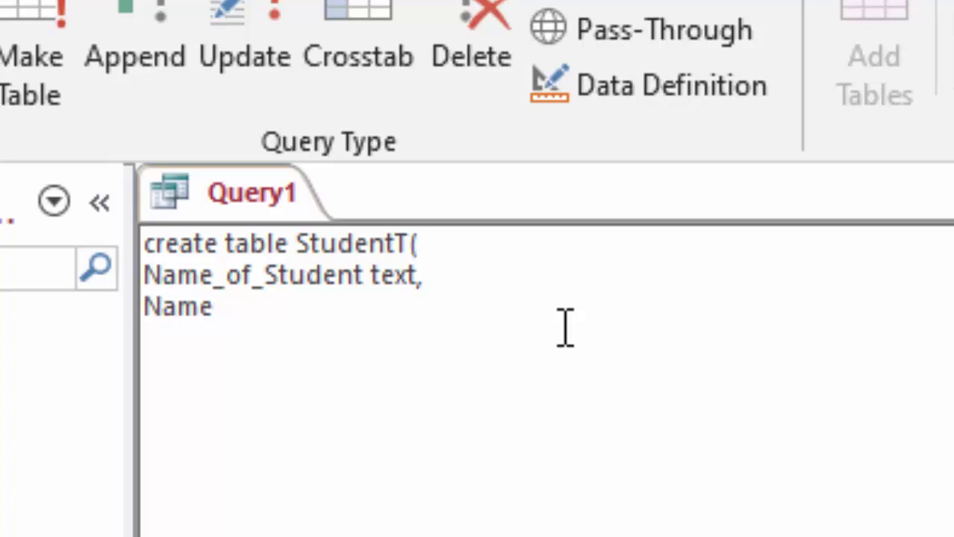
type("_of")
type("_")
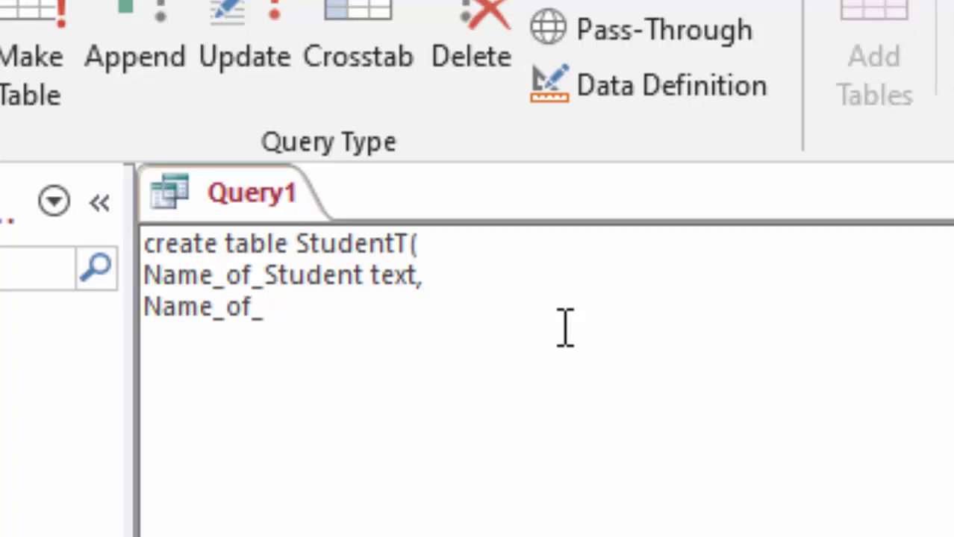
type("Father")
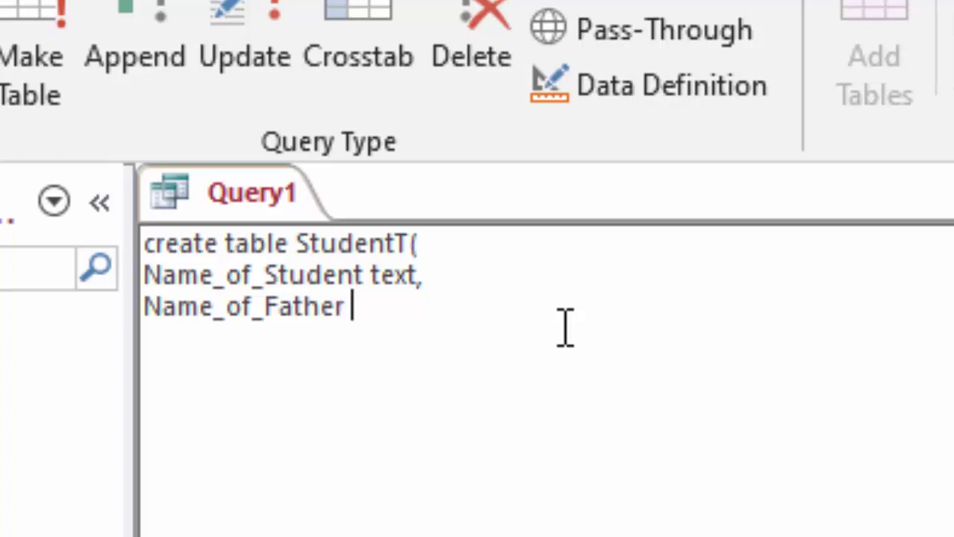
type(" text")
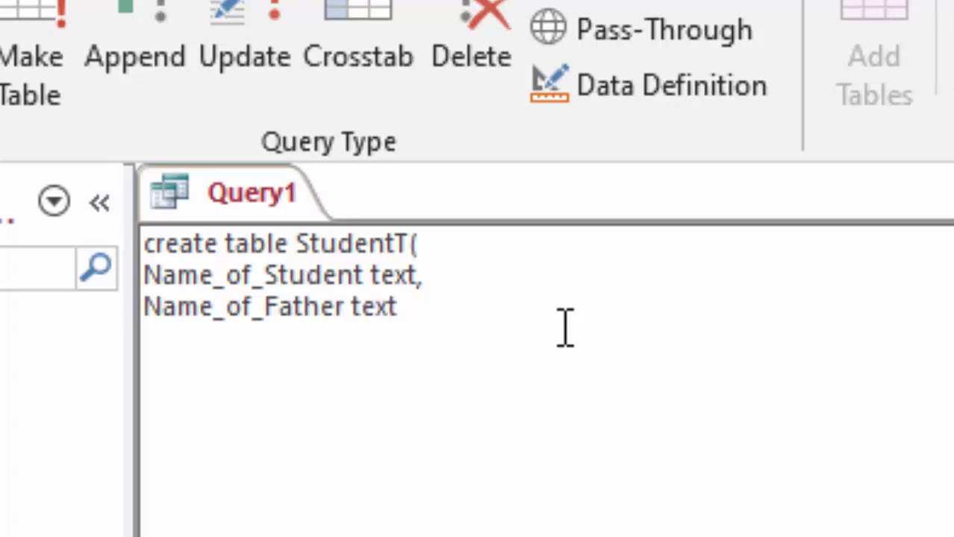
type(",")
key("Return")
type("C")
type("ity ")
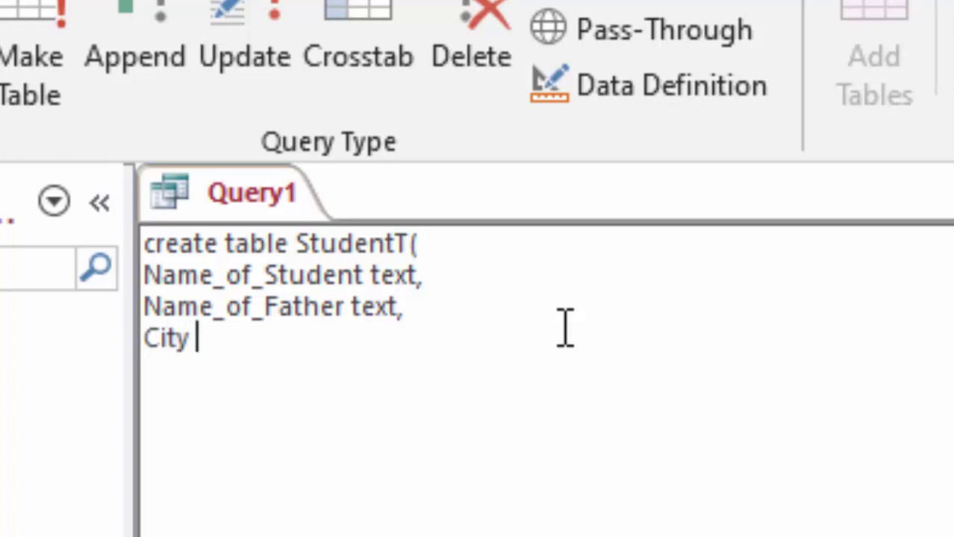
type("var")
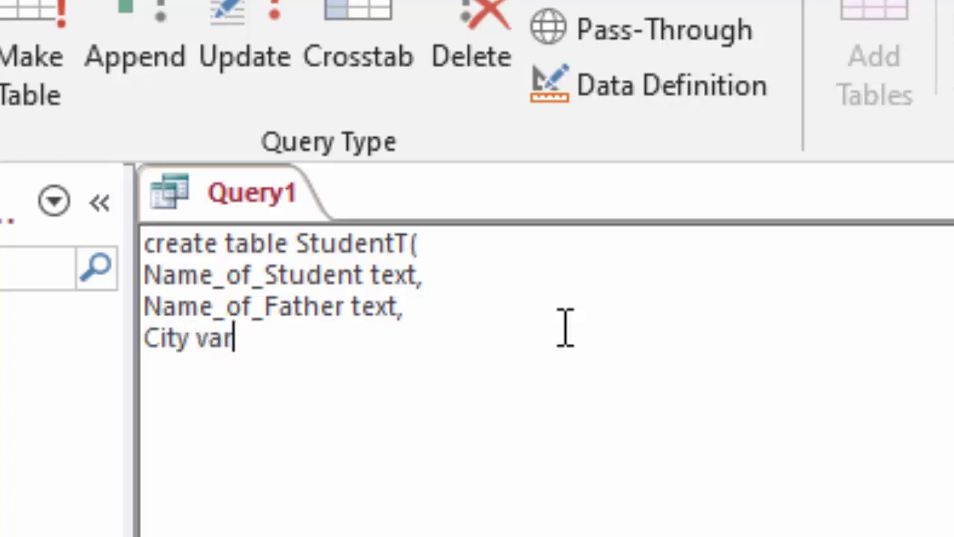
type("ch")
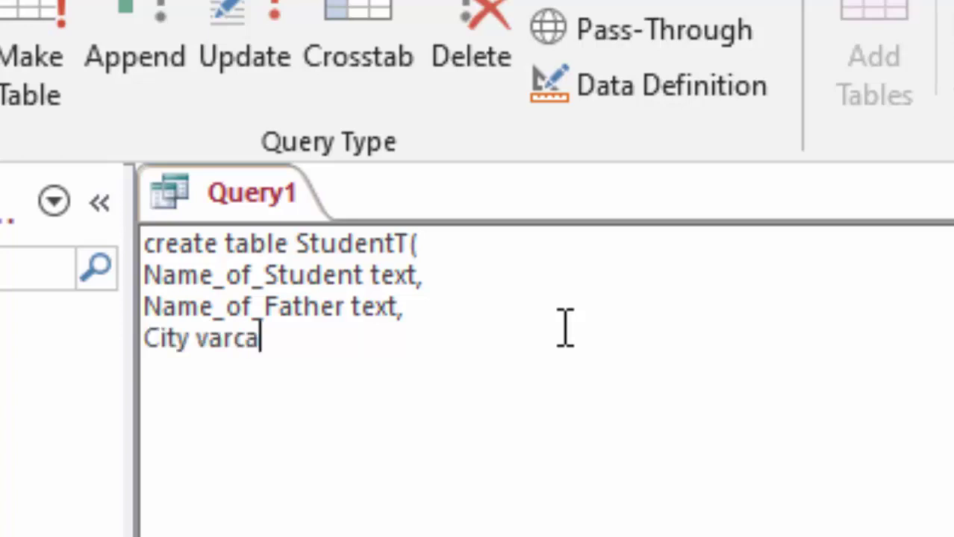
type("ar(2")
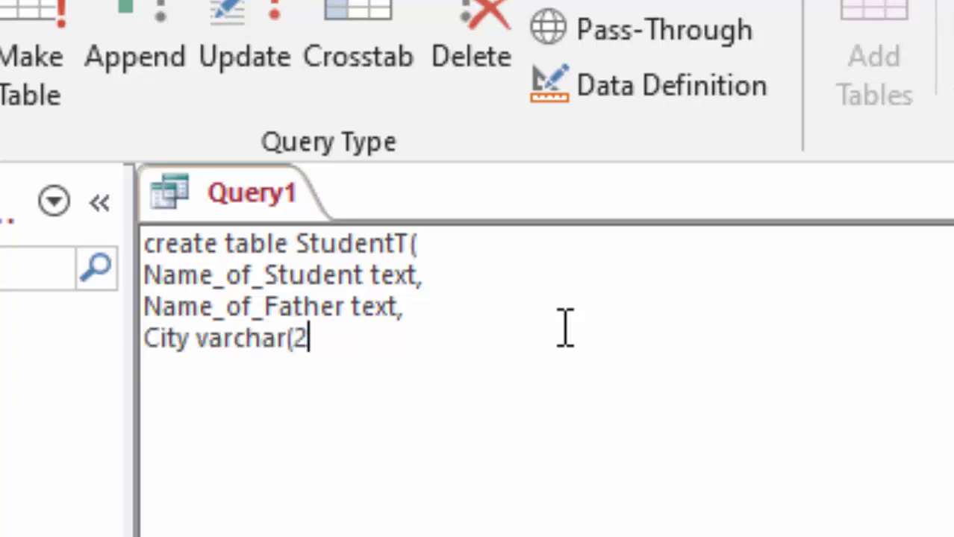
type("0)")
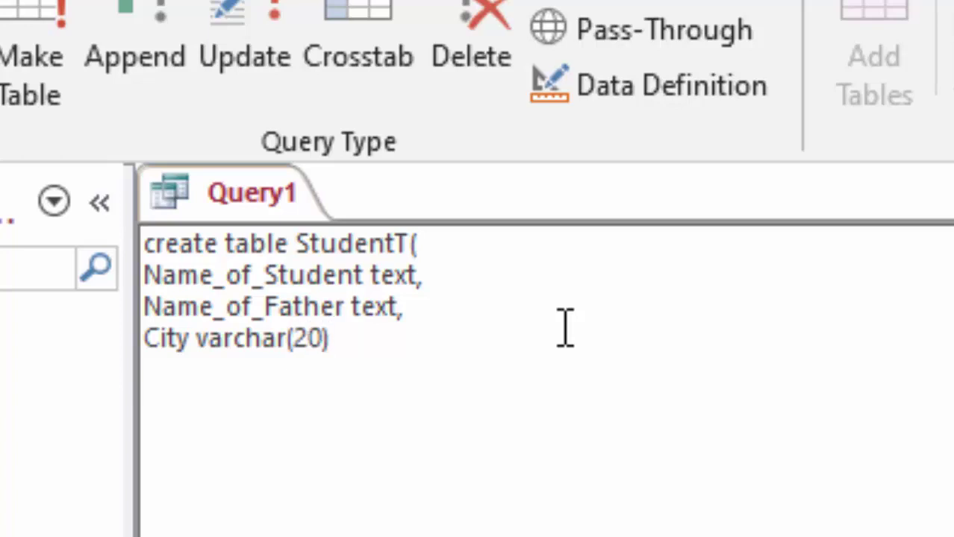
key("Return")
type(")")
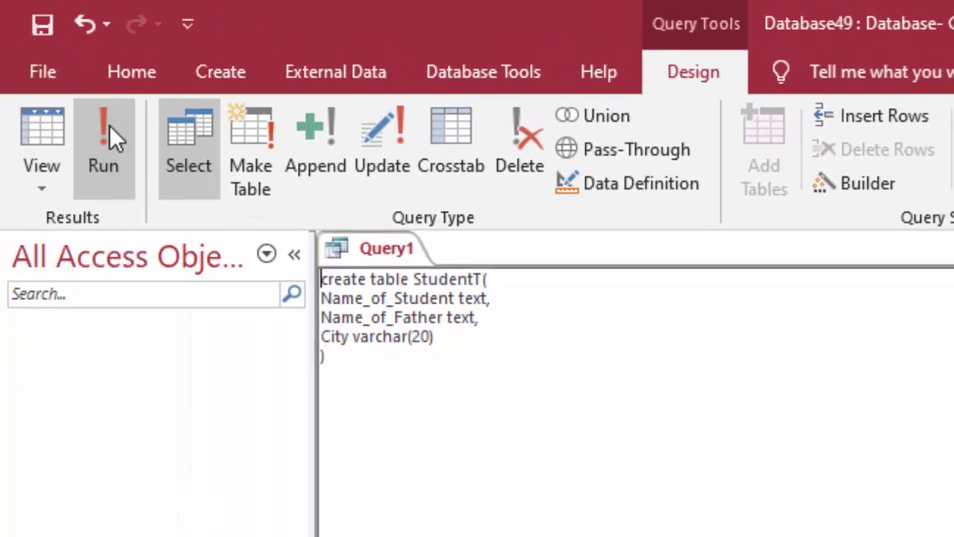
Run the query to create StudentT, open the table, and widen Name_of_Student.
left_click(109, 123)
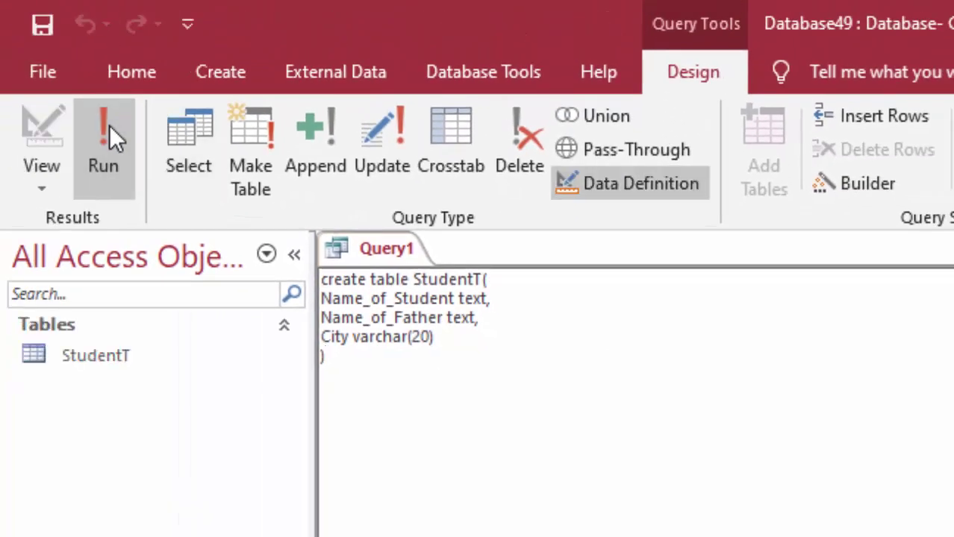
double_click(110, 362)
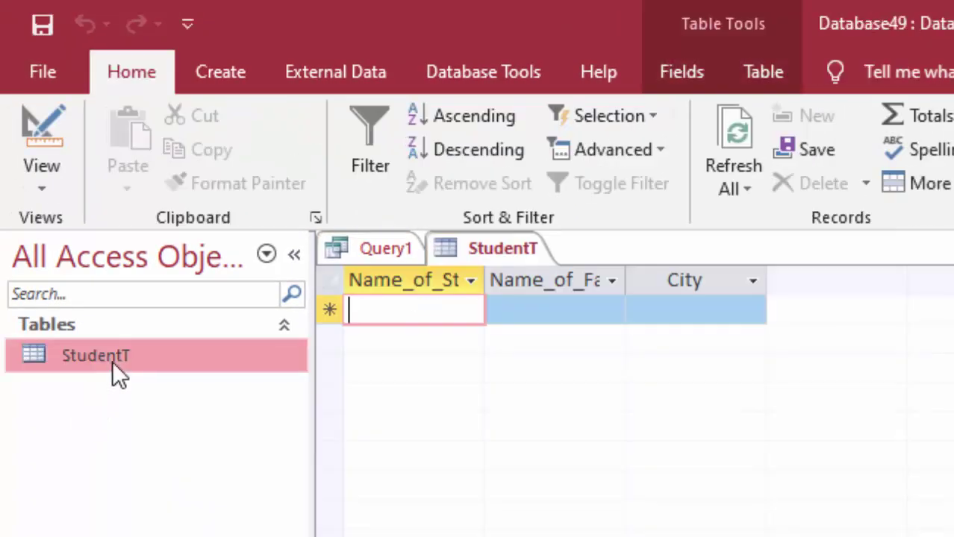
left_click_drag(485, 287, 524, 329)
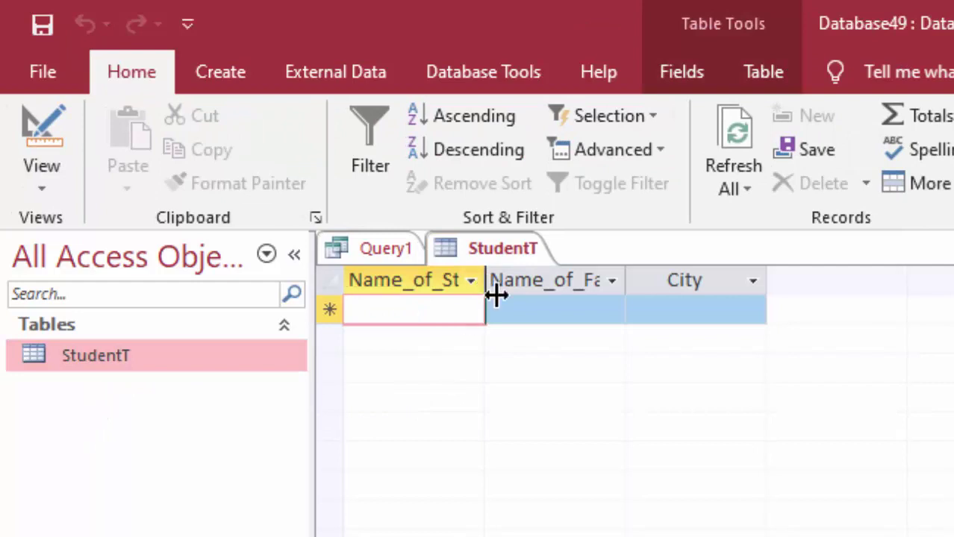
Widen the Name_of_Father column and stretch Name_of_Student further.
left_click(652, 282)
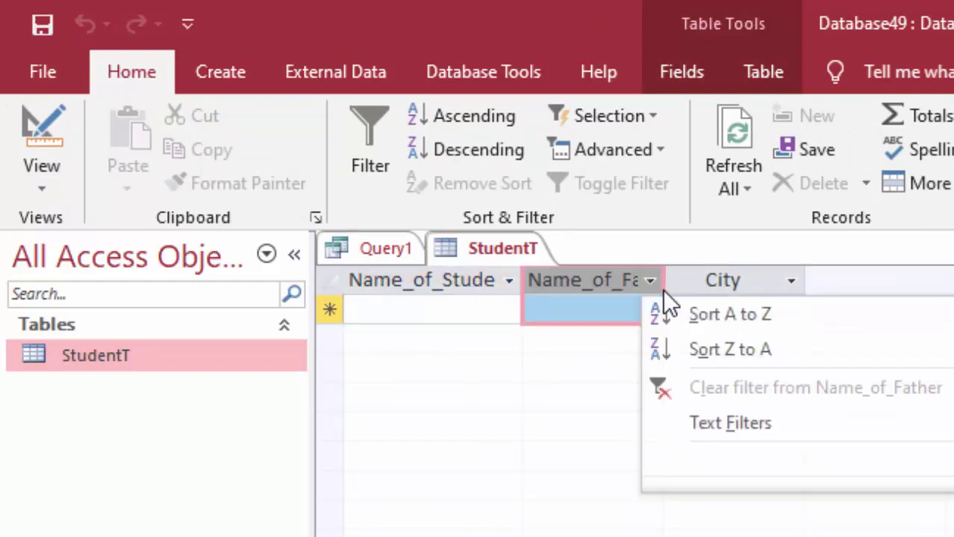
left_click(665, 282)
left_click_drag(665, 279, 718, 338)
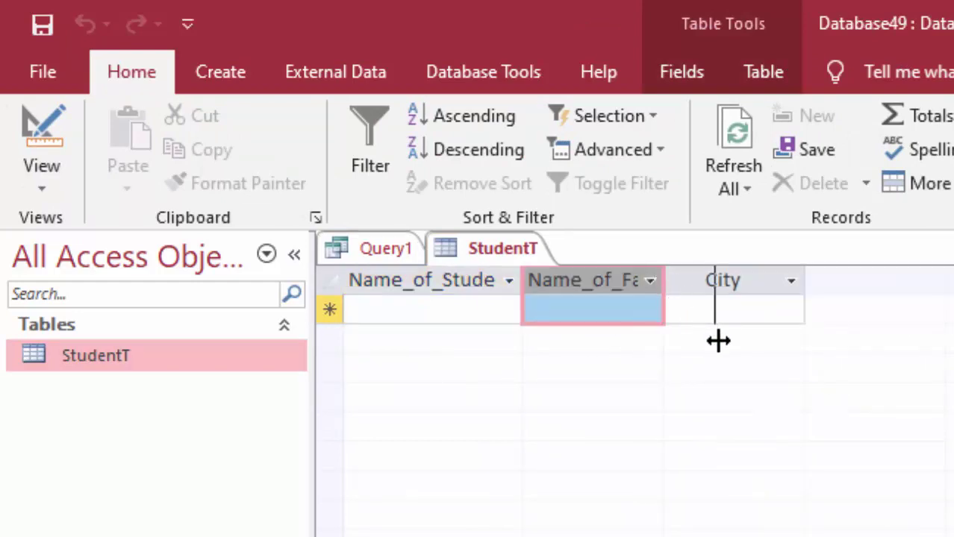
left_click_drag(527, 277, 589, 343)
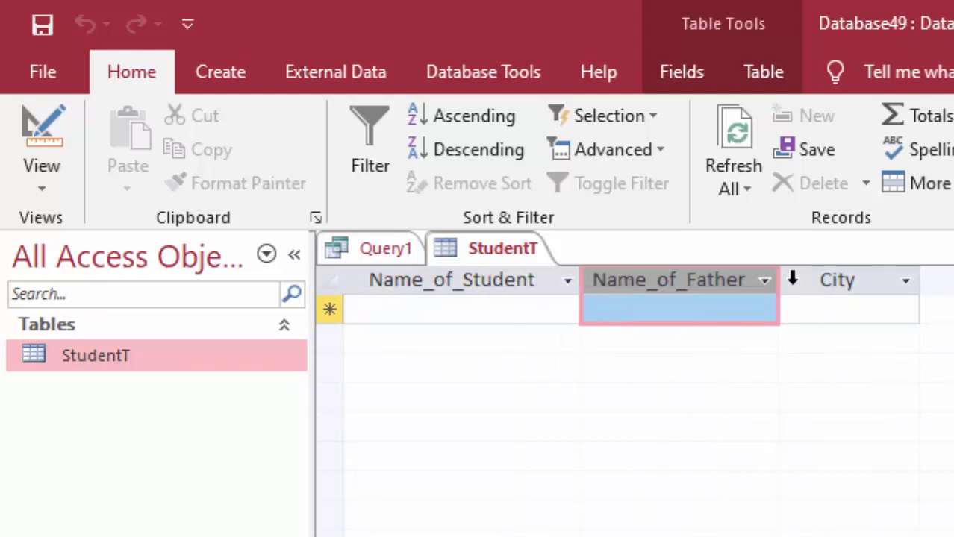
left_click_drag(783, 274, 812, 317)
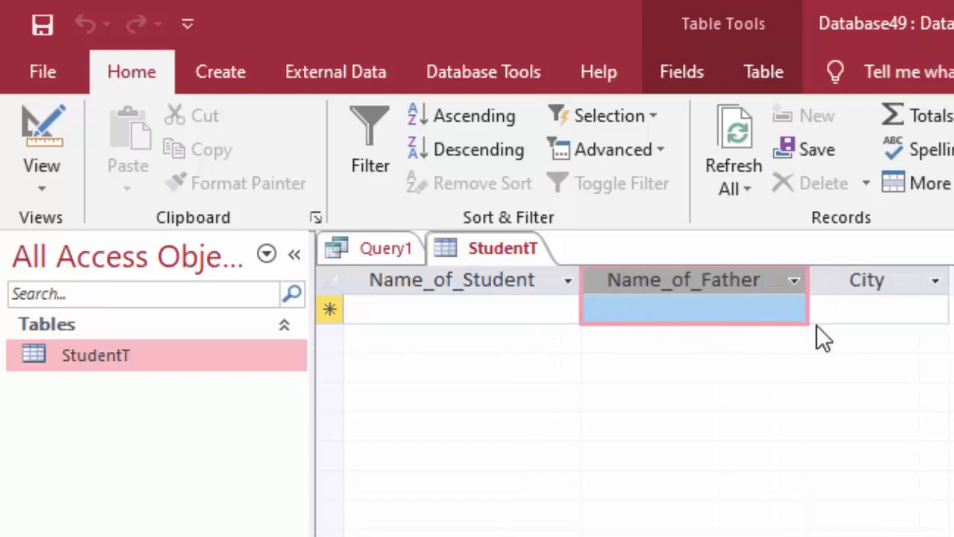
left_click_drag(948, 274, 953, 276)
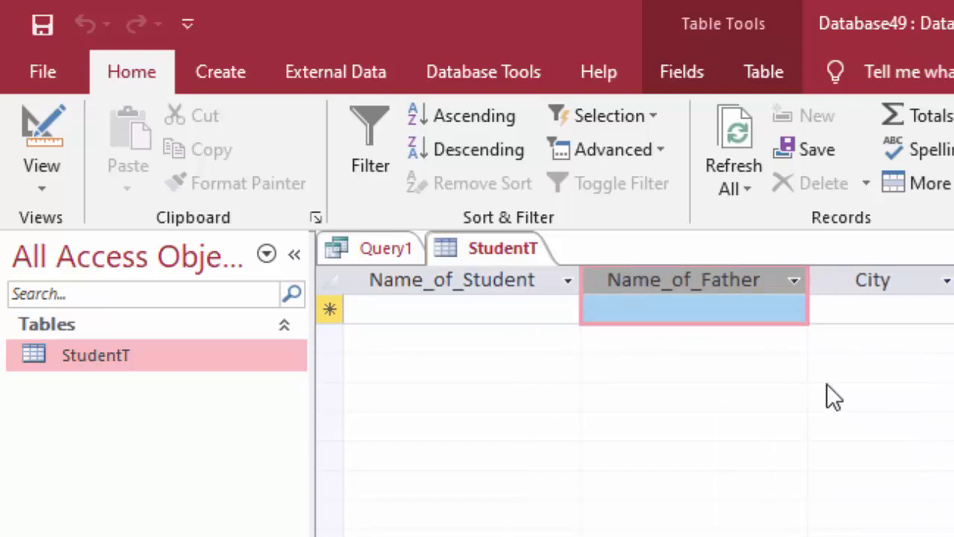
Enter a record with the student's name, the father's name and city Deoria.
left_click(533, 310)
type("R")
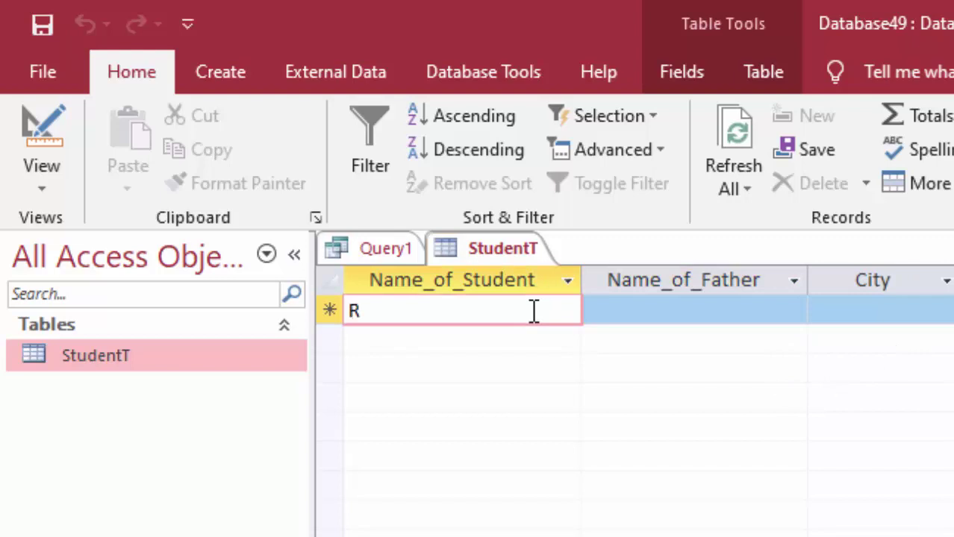
type("am S")
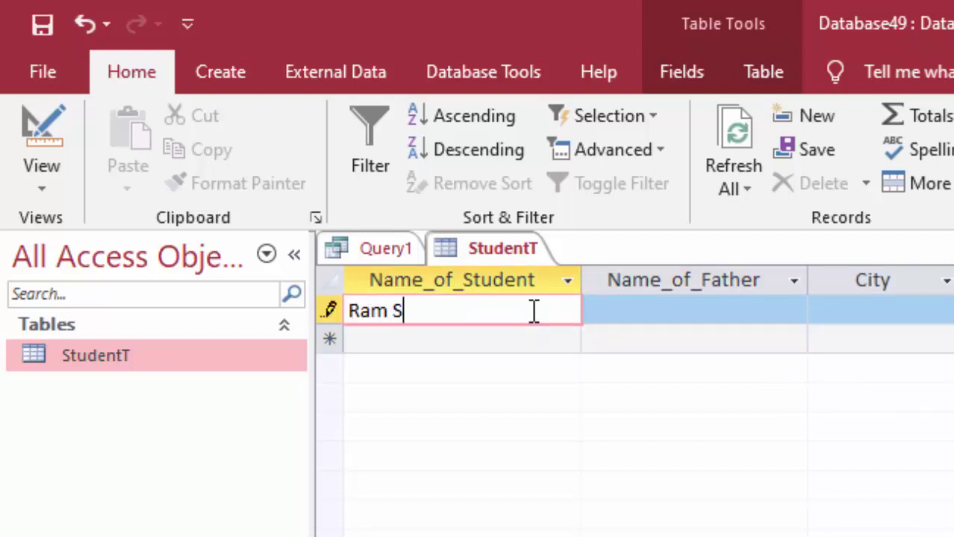
type("ingh")
key("Tab")
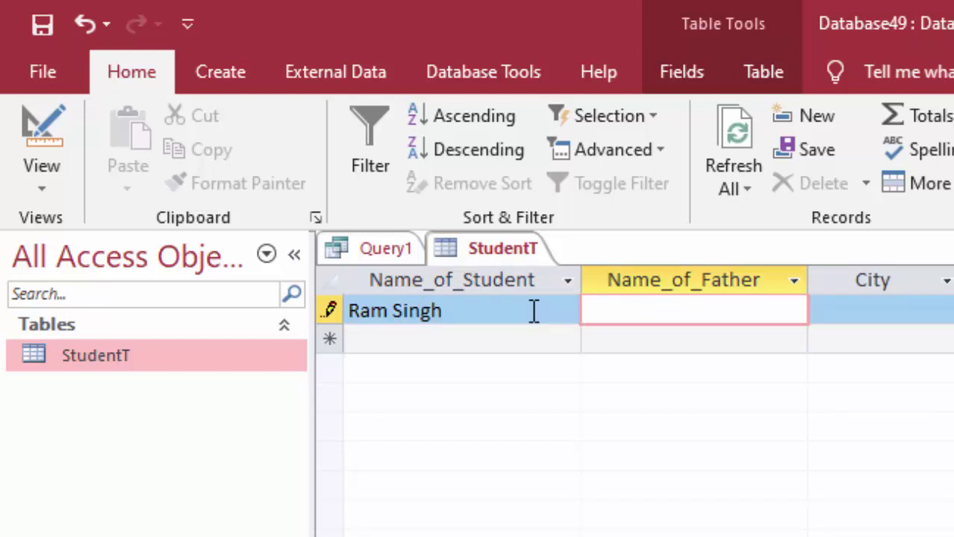
type("Mr")
type(".")
type("Raj")
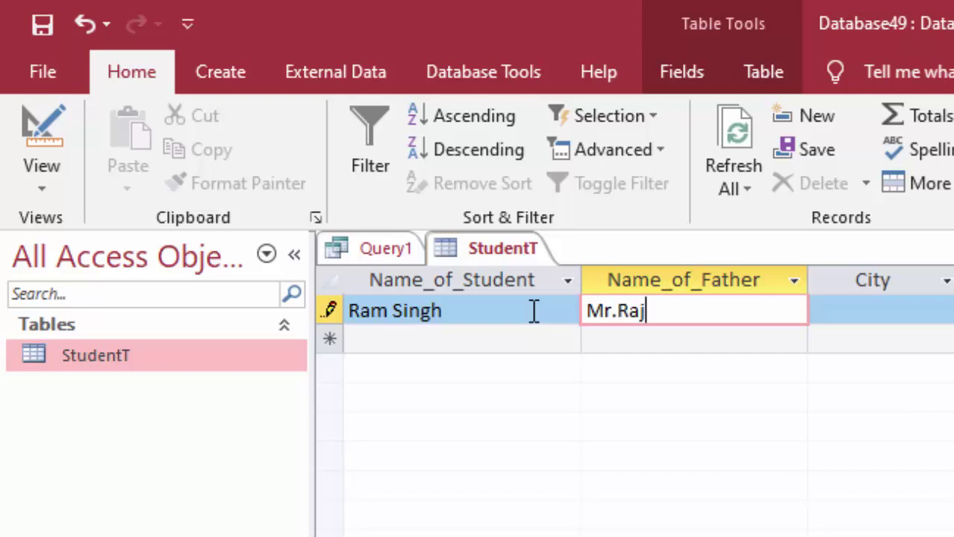
type("esh")
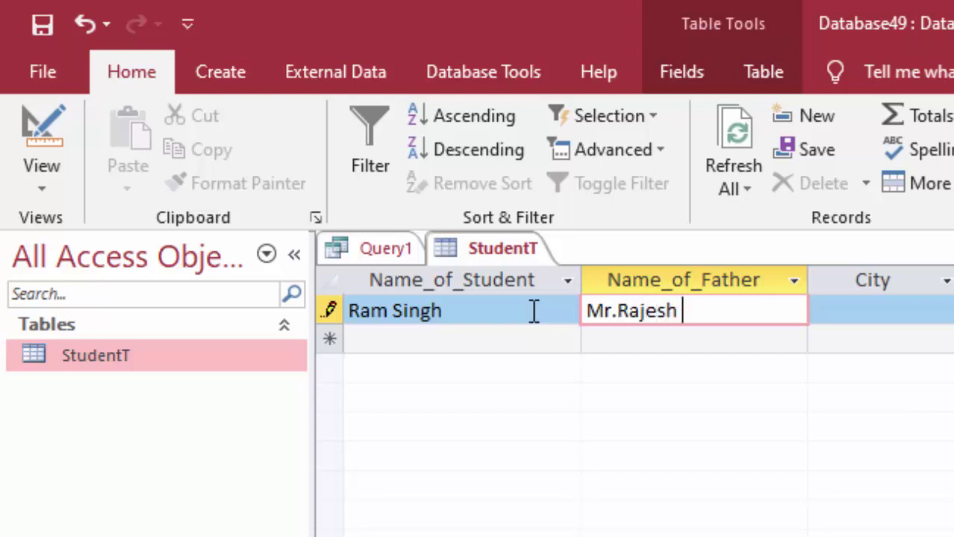
type(" Sing")
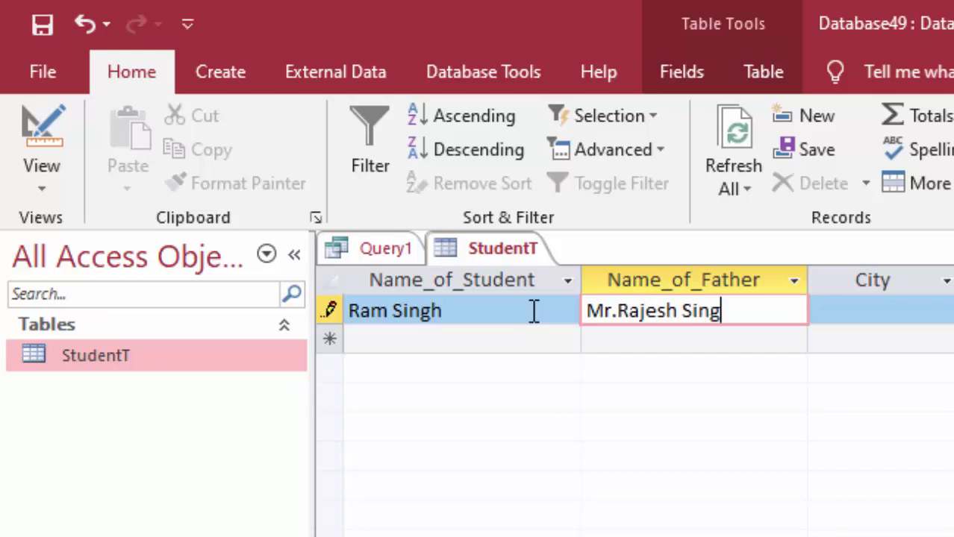
type("h")
key("Tab")
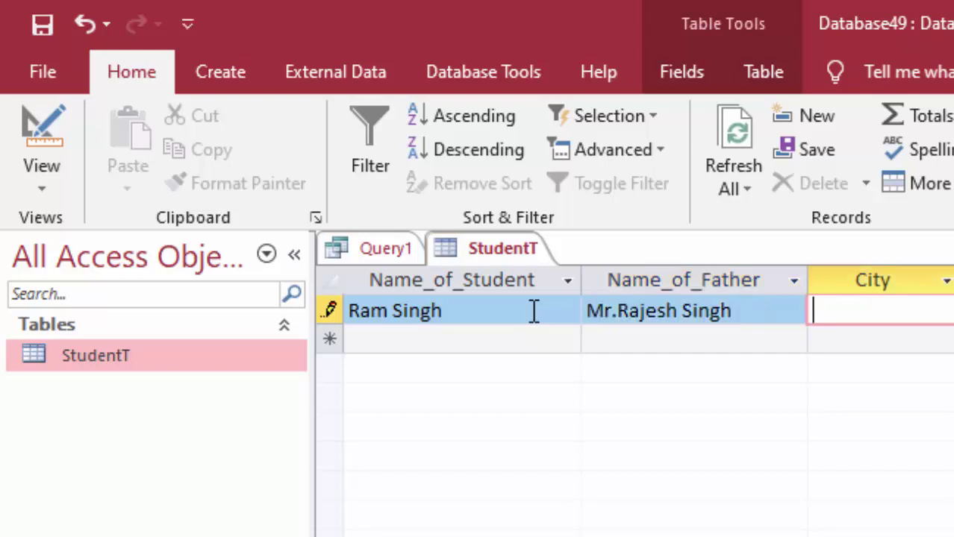
type("Deor")
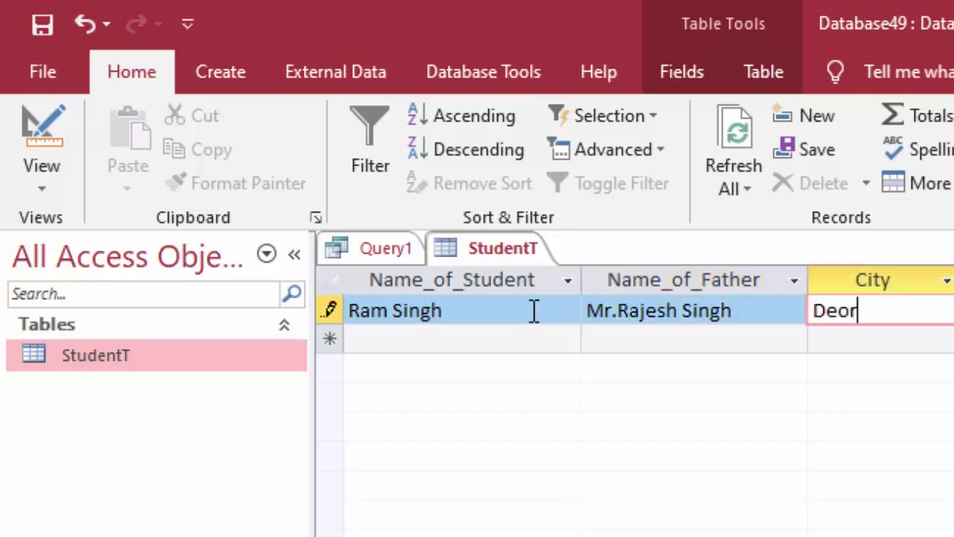
type("u")
key("BackSpace")
type("ia")
left_click(451, 348)
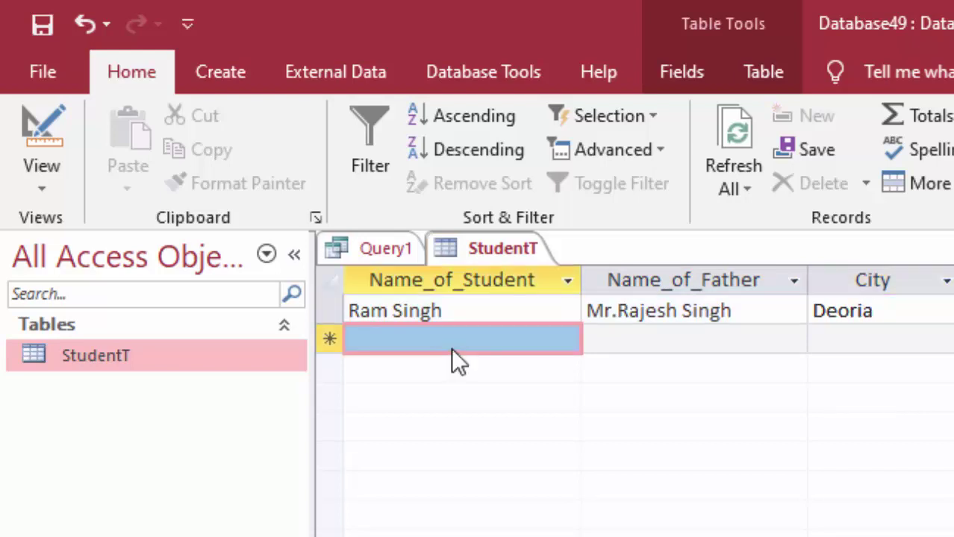
left_click(450, 341)
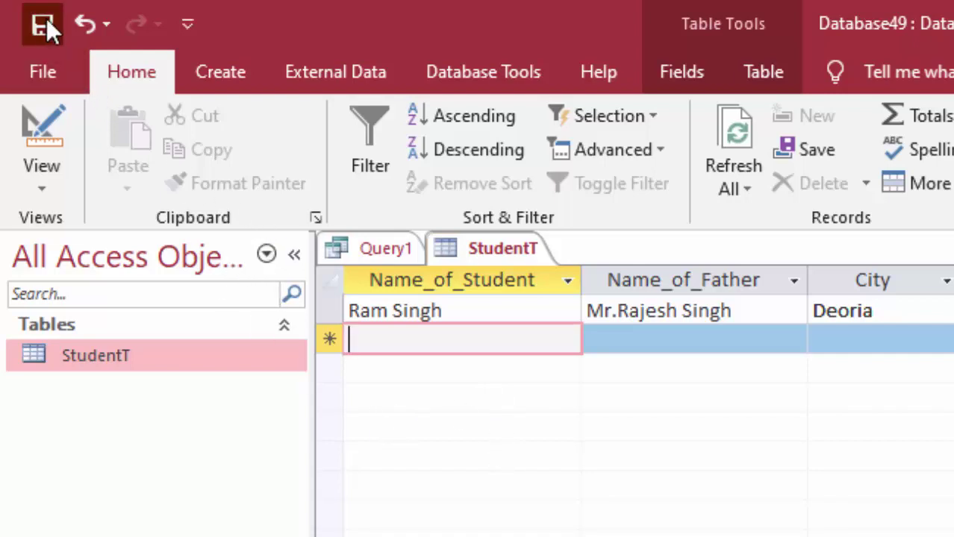
Close the StudentT table and save the create-table query as Query1.
right_click(491, 247)
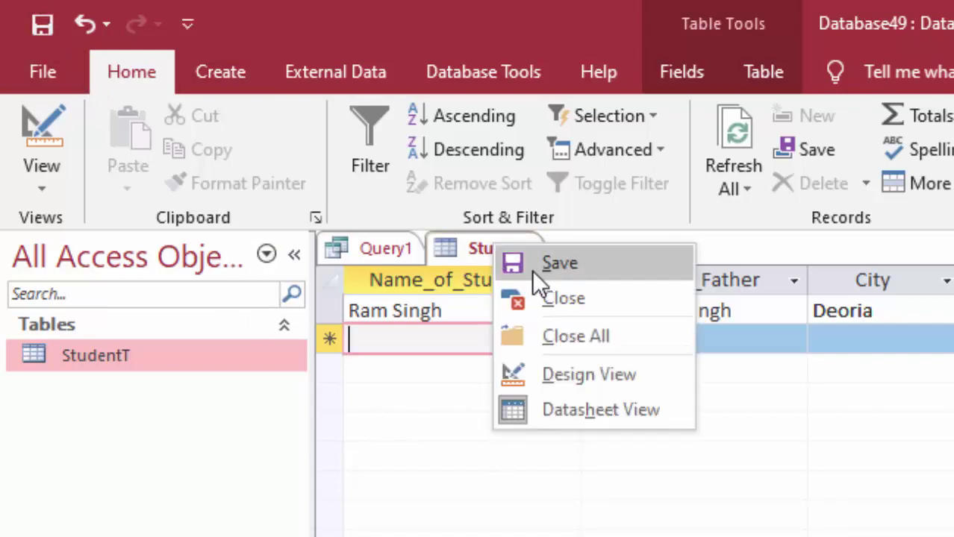
left_click(561, 301)
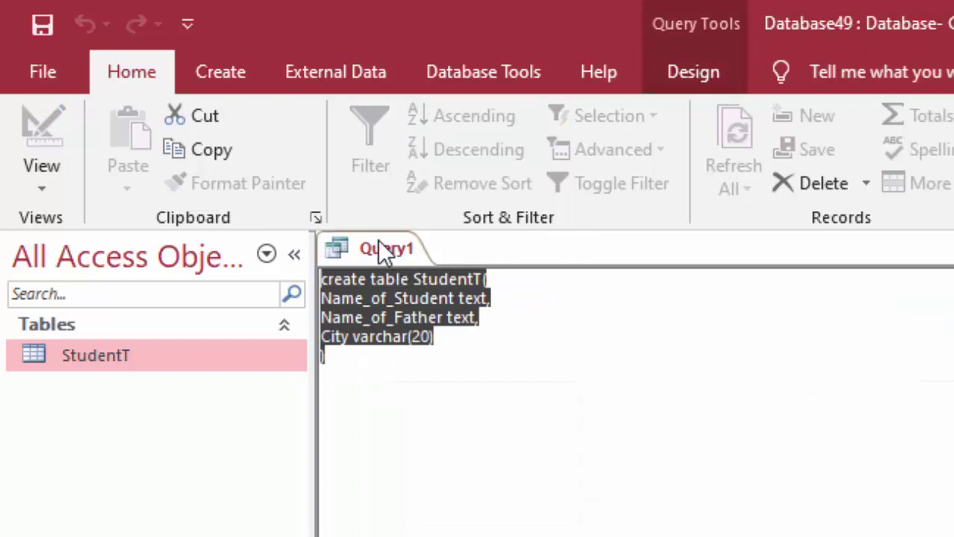
right_click(383, 252)
left_click(439, 267)
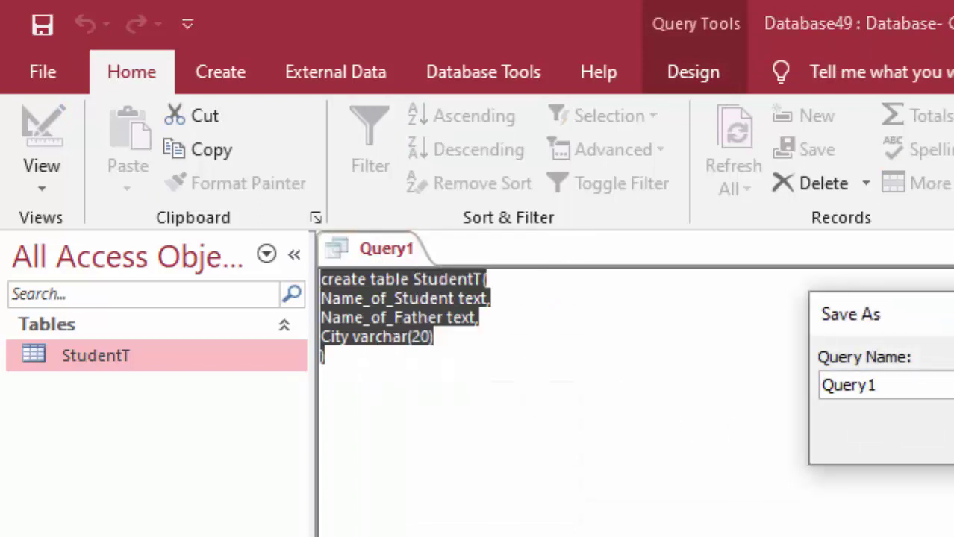
key("Return")
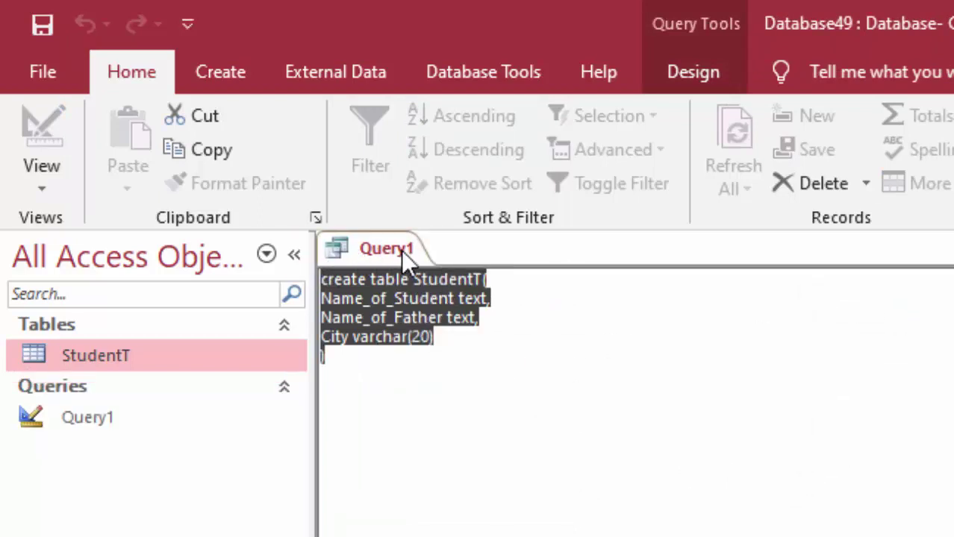
Close Query1 to leave the workspace empty.
right_click(401, 249)
left_click(433, 285)
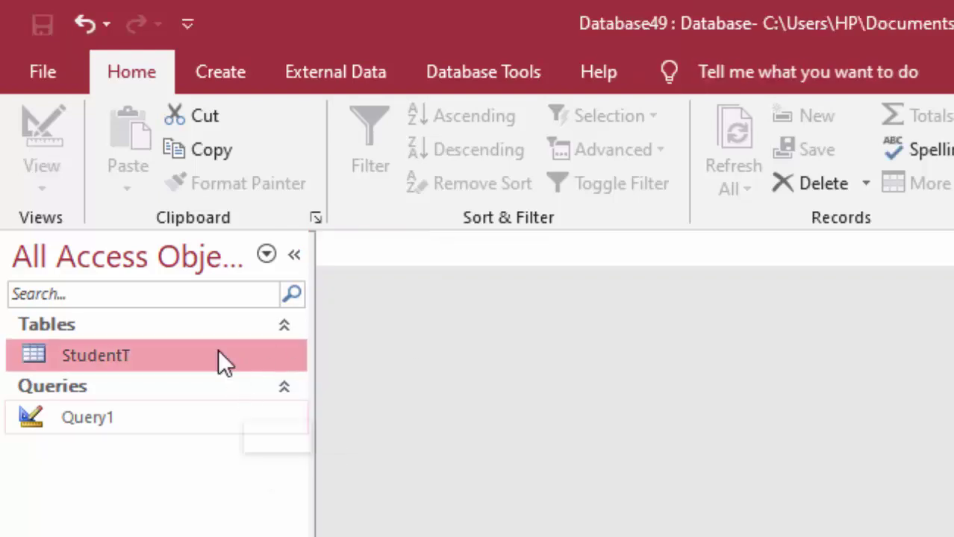
left_click(237, 72)
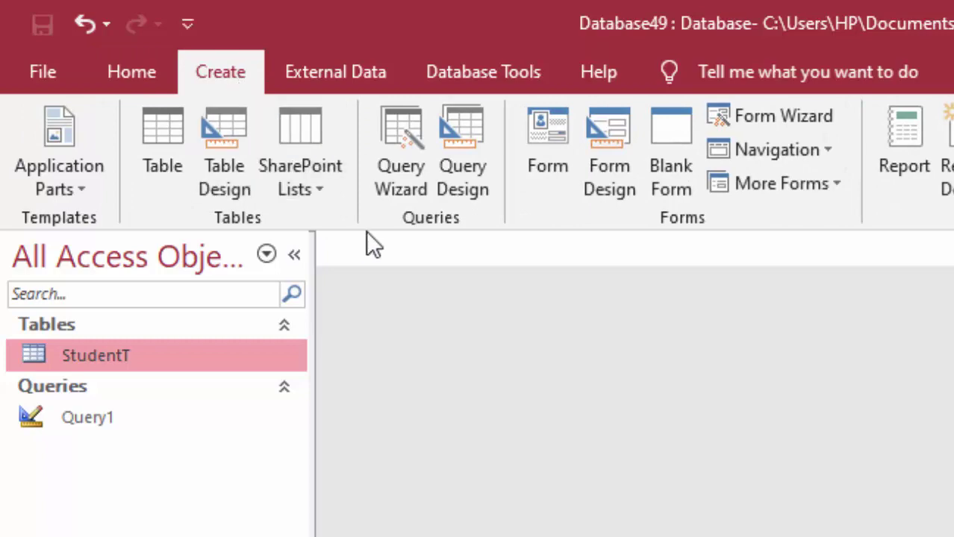
Create Query2 in SQL view with no tables and the default SELECT cleared.
left_click(481, 138)
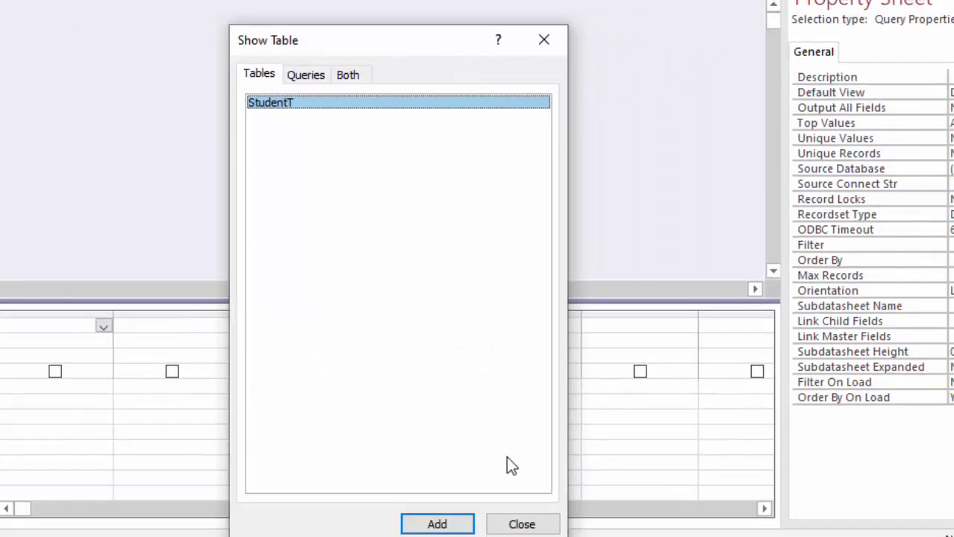
left_click(521, 525)
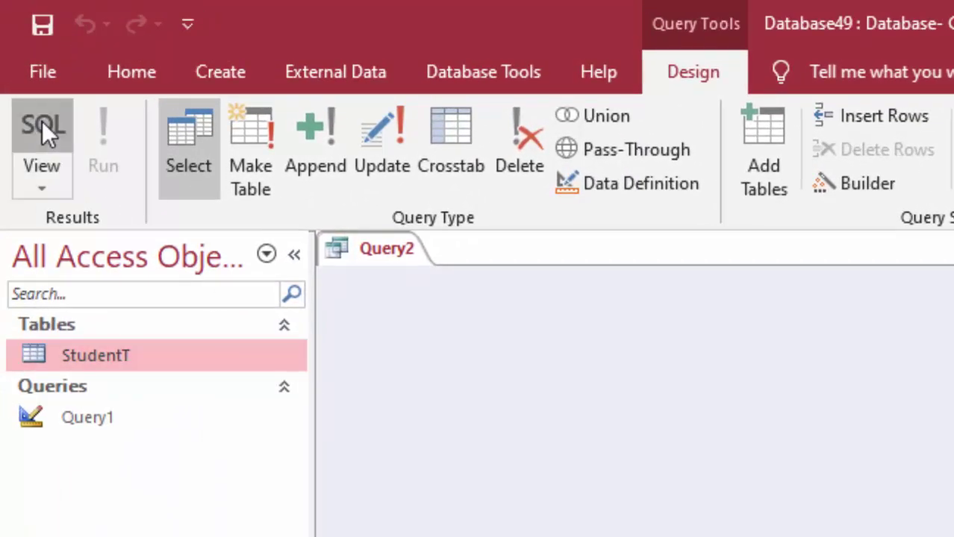
left_click(42, 121)
key("Delete")
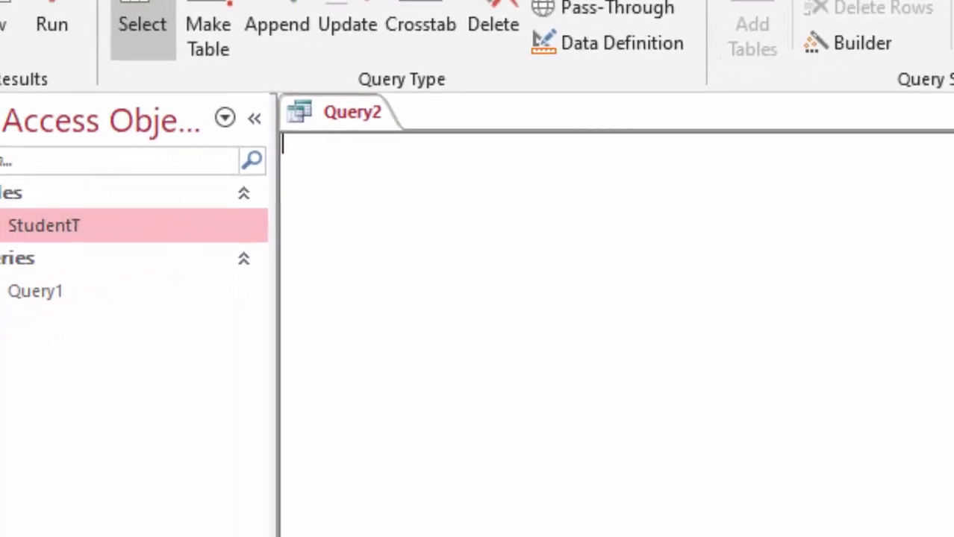
Type an ALTER statement on StudentT that adds a State text column.
type("Alt")
type("er ")
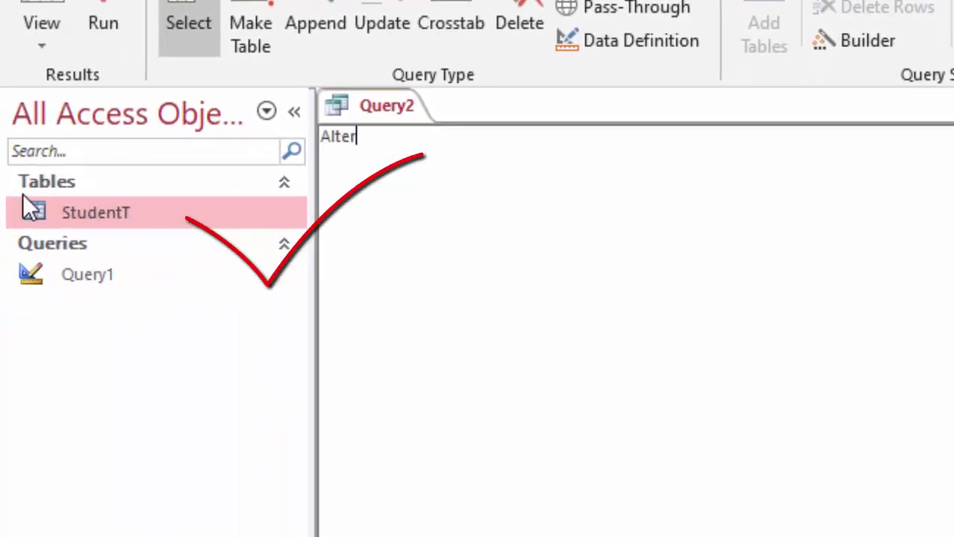
type("S")
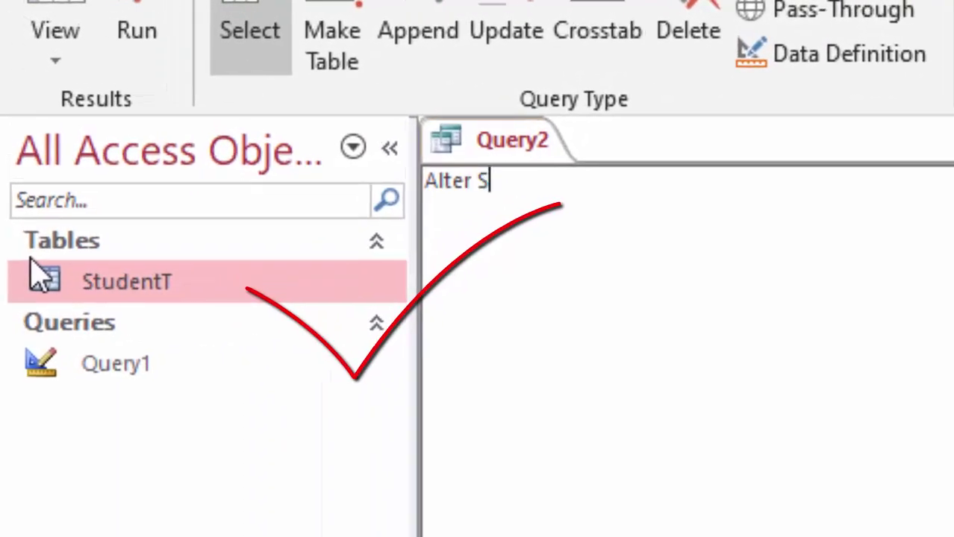
type("tuden")
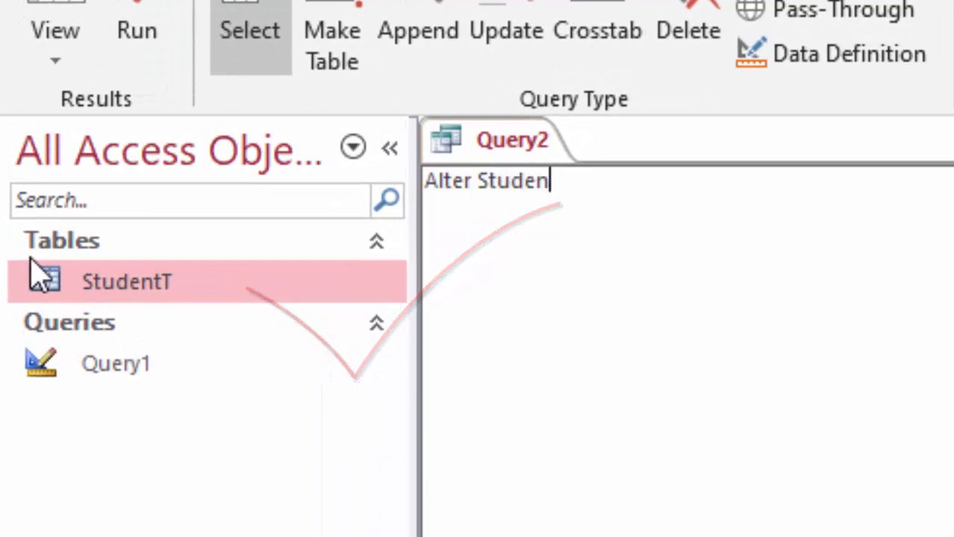
type("tT")
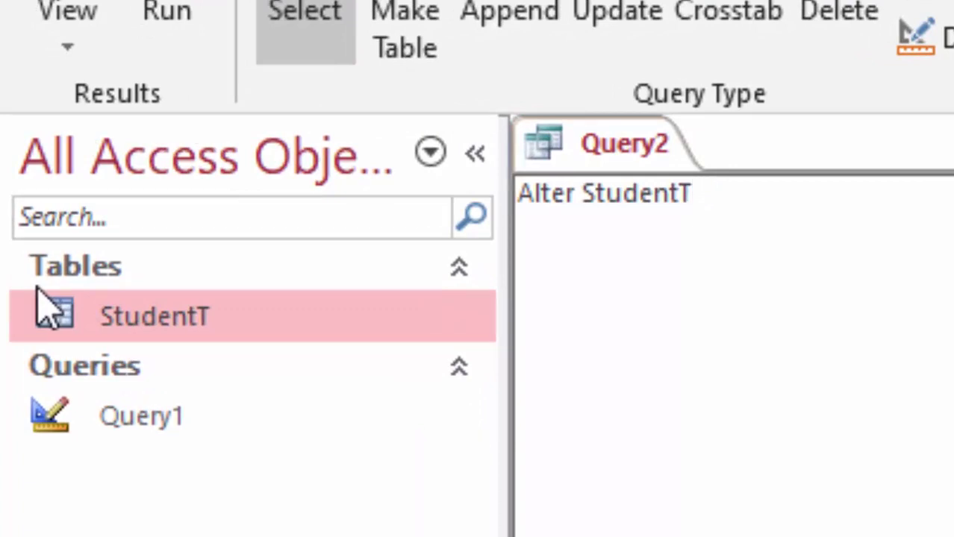
key("Return")
type("A")
type("dd")
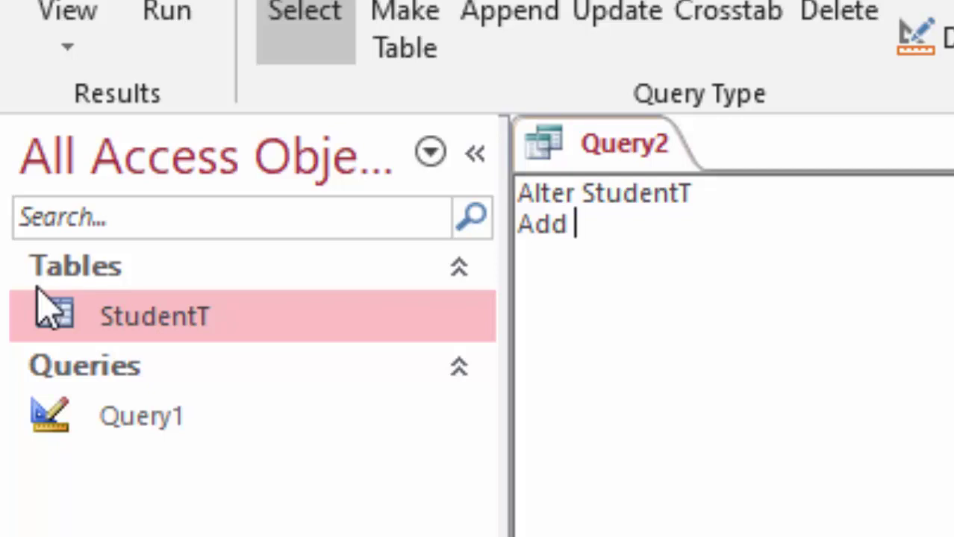
type("Stat")
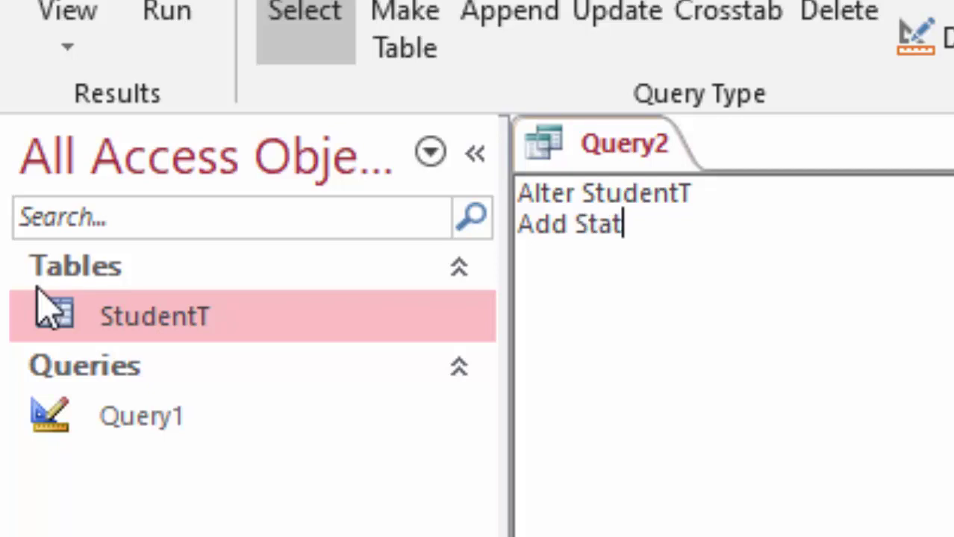
type("e ")
type("text")
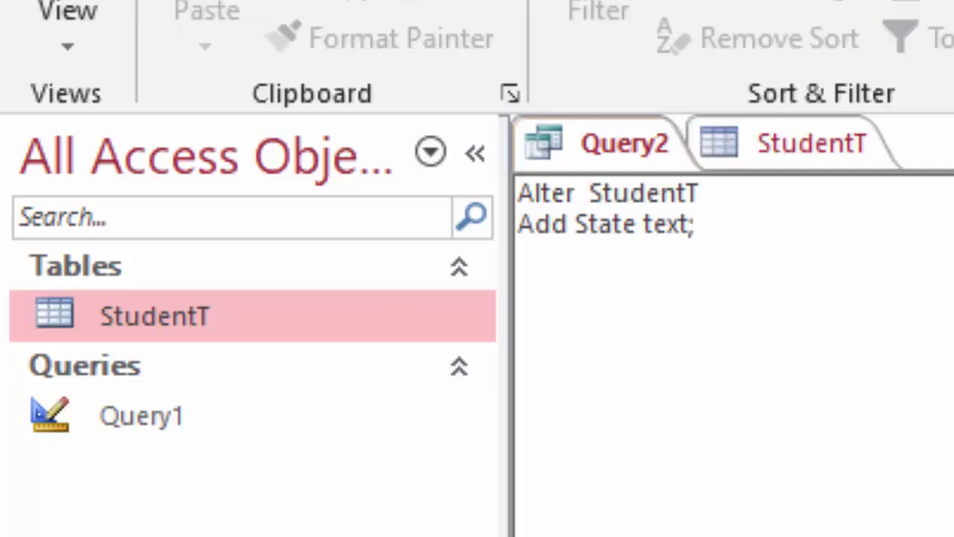
type("Table")
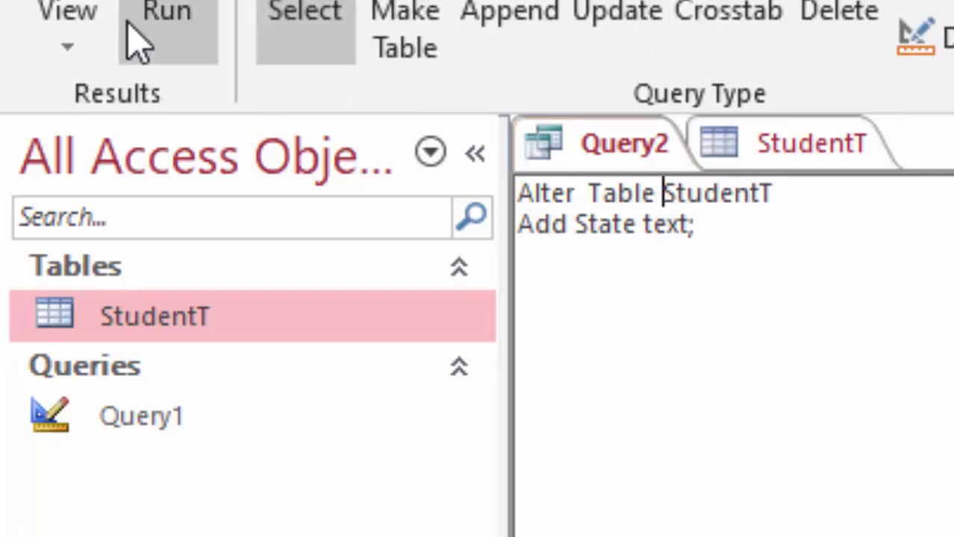
Run the State-column query, closing the locked StudentT table and rerunning it.
left_click(155, 15)
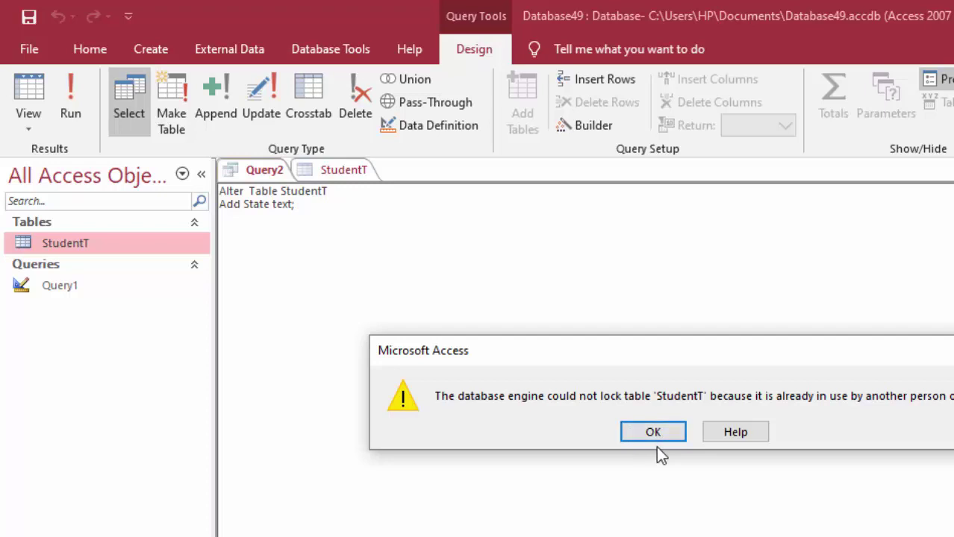
left_click(653, 433)
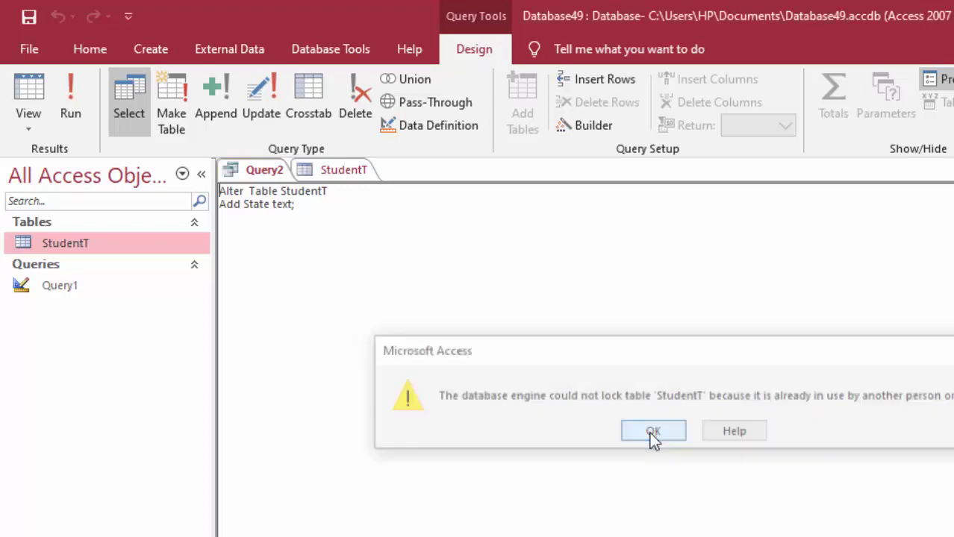
right_click(334, 177)
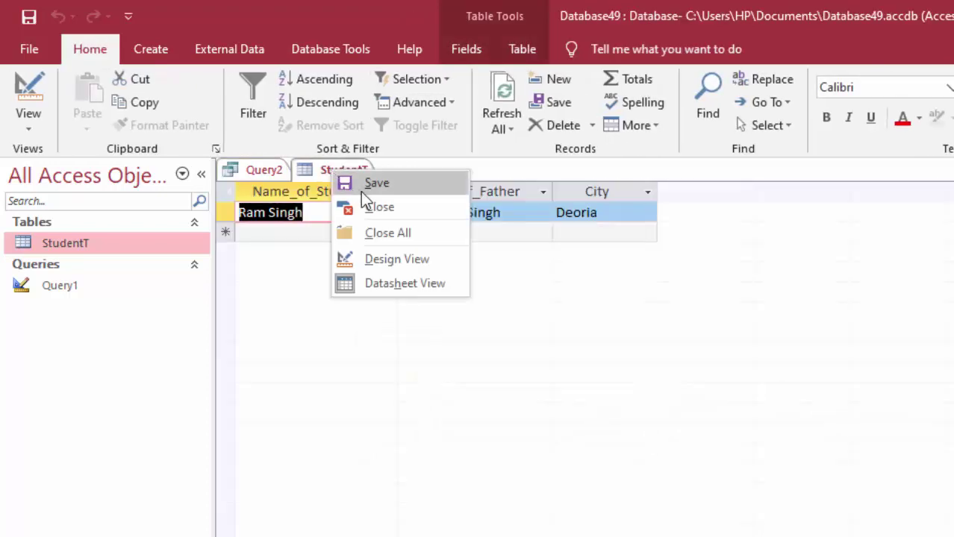
left_click(366, 207)
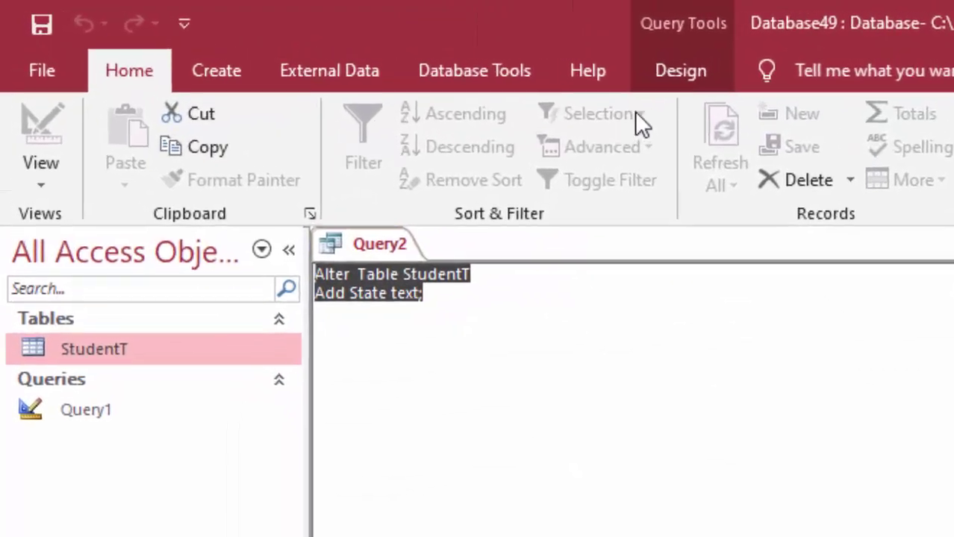
left_click(585, 64)
left_click(94, 117)
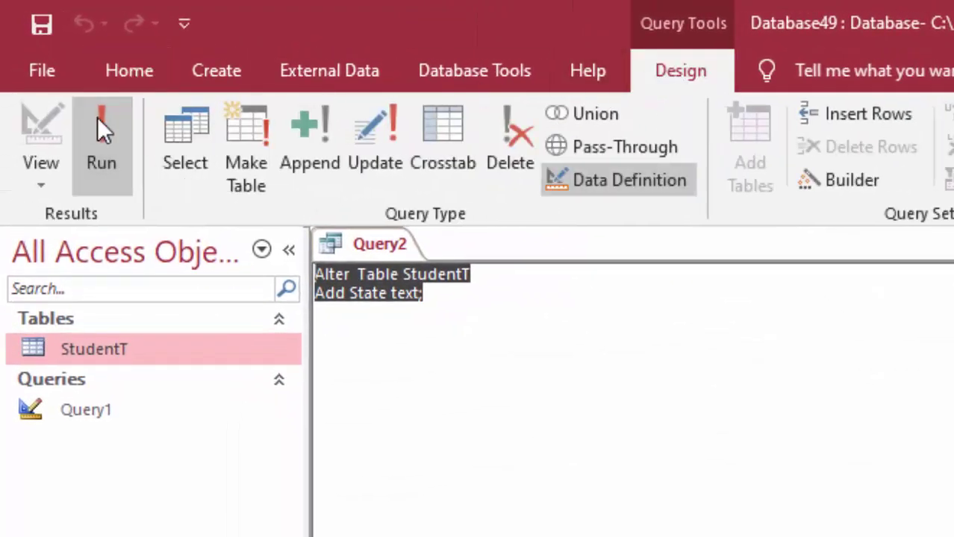
left_click(216, 361)
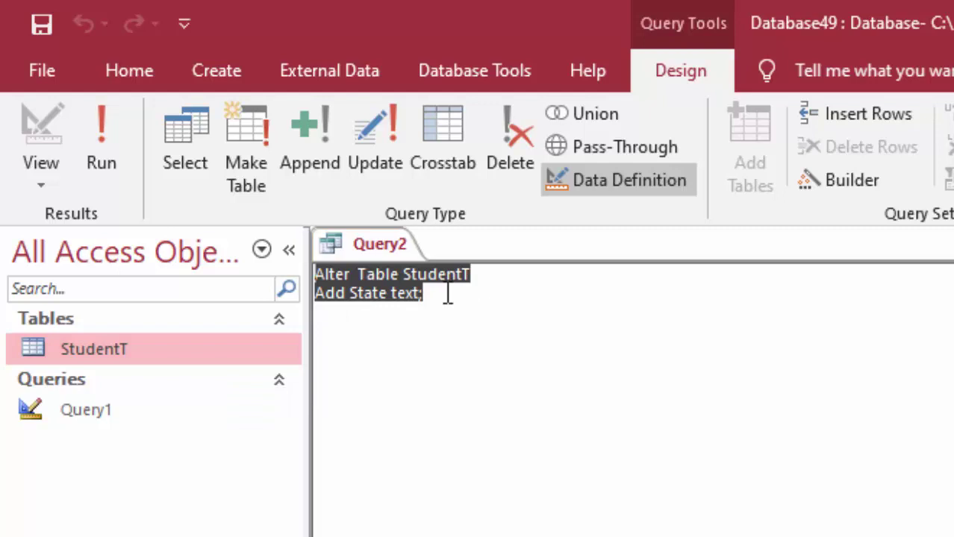
Open StudentT to confirm the new empty State column.
left_click_drag(448, 295, 299, 286)
double_click(194, 362)
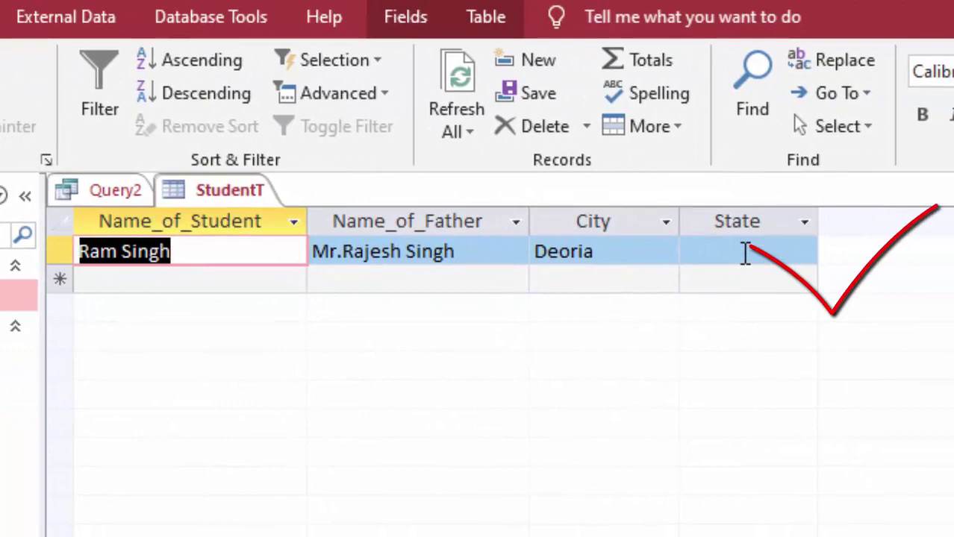
left_click(917, 292)
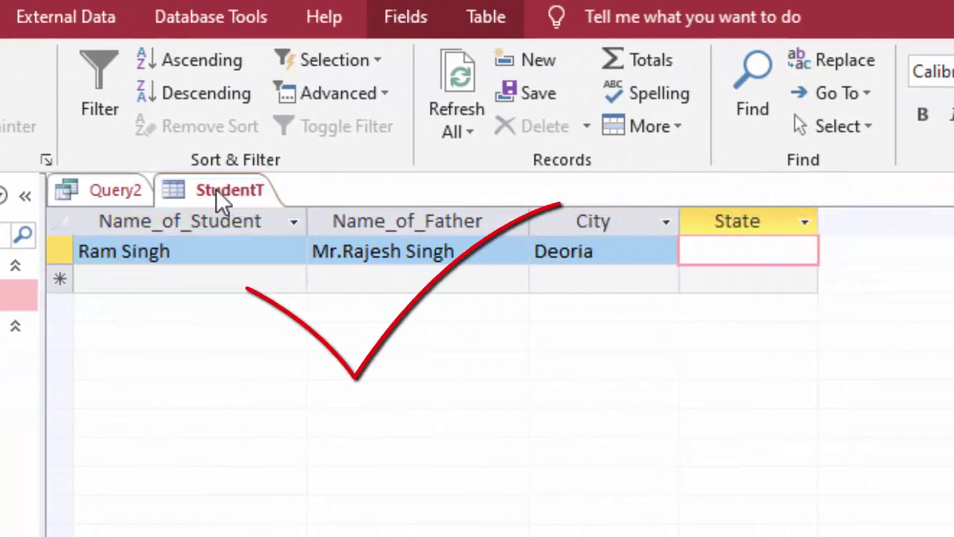
Save the ALTER query as Query2.
left_click(105, 191)
right_click(105, 191)
key("Escape")
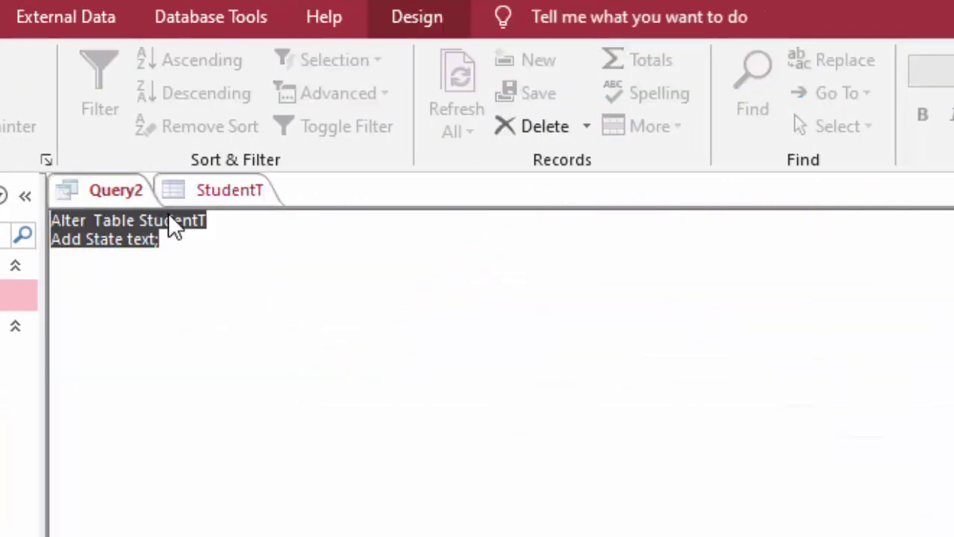
left_click(723, 379)
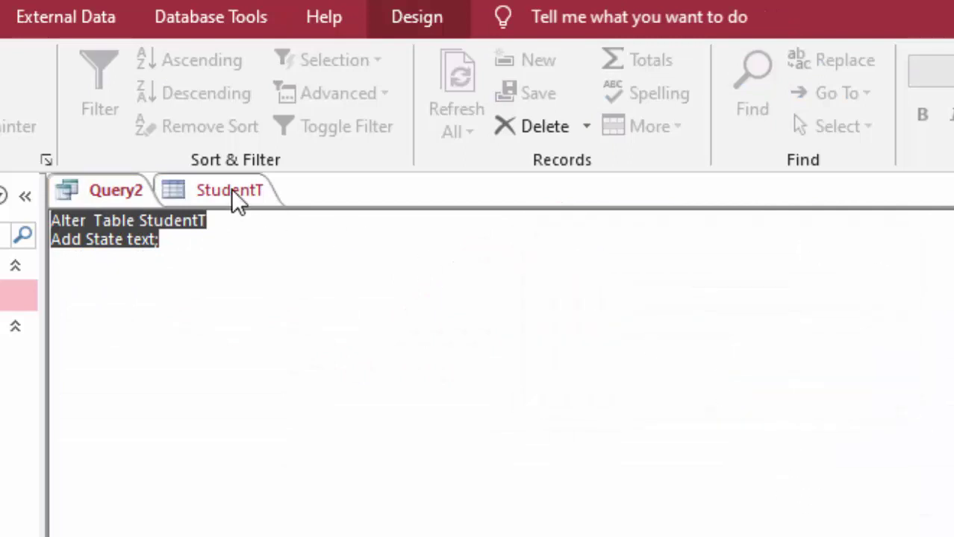
Close the StudentT table and Query2.
right_click(232, 189)
left_click(302, 241)
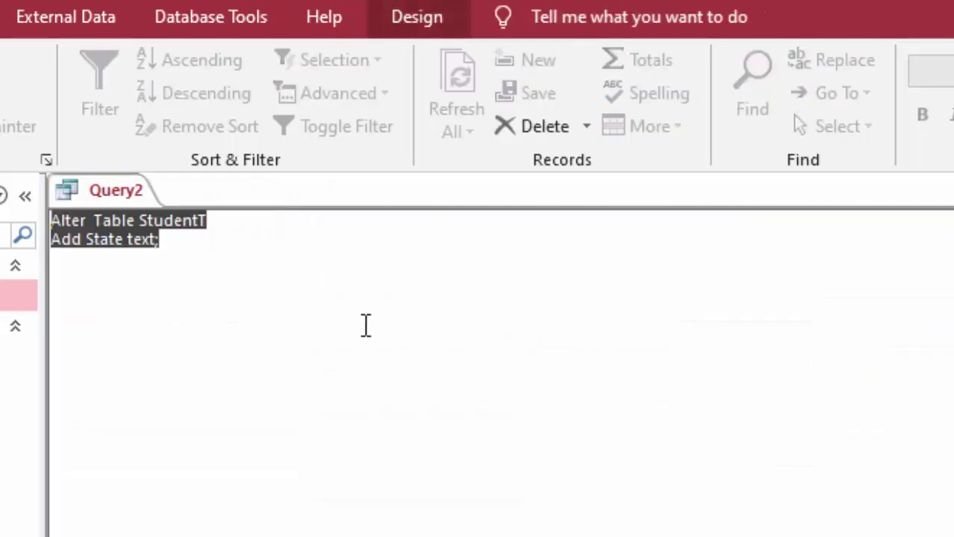
right_click(115, 186)
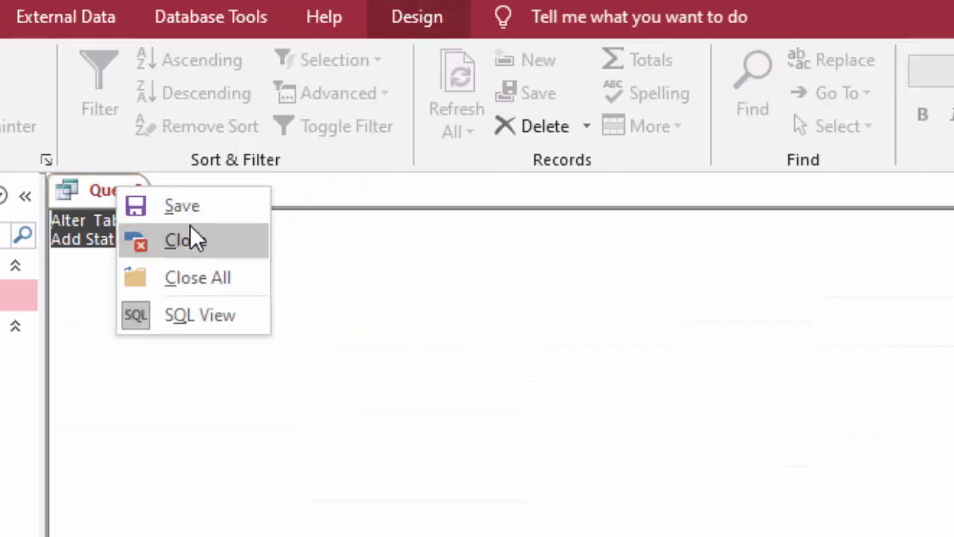
left_click(183, 203)
right_click(105, 185)
left_click(177, 238)
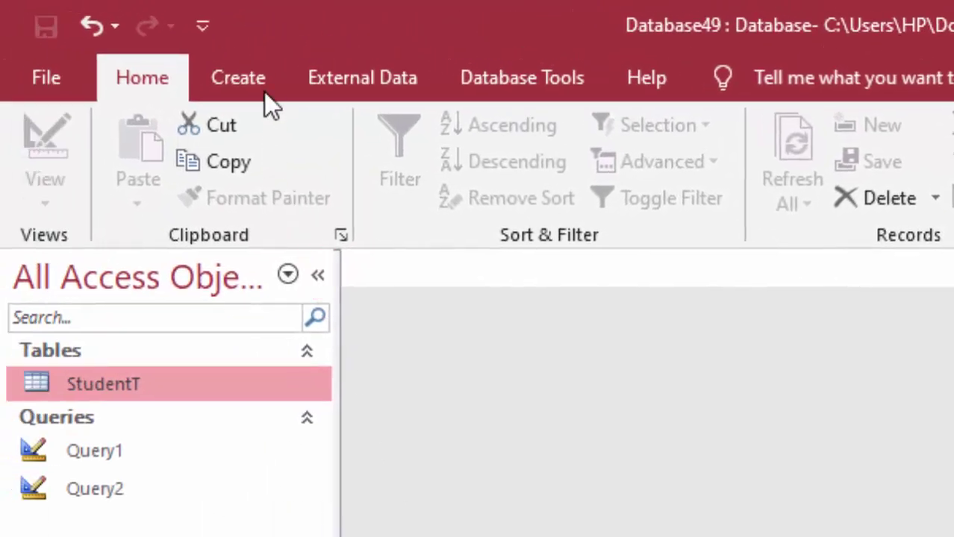
Start Query3 in SQL view with no tables and the default SELECT cleared.
left_click(265, 80)
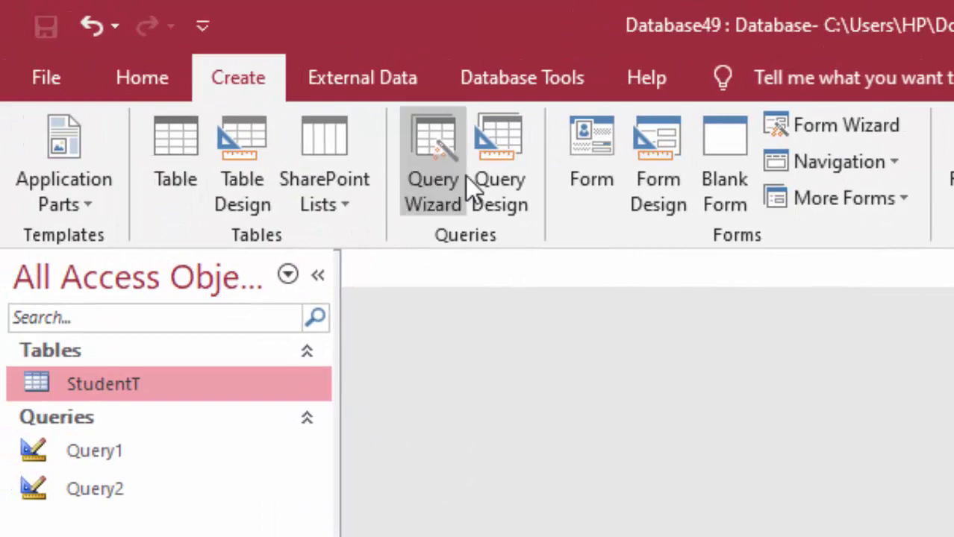
left_click(502, 141)
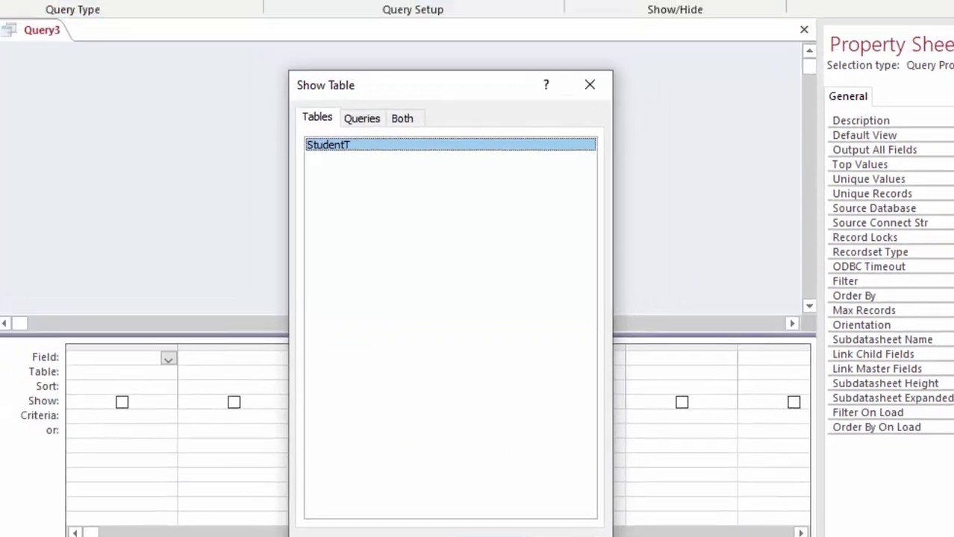
left_click(635, 533)
left_click(21, 88)
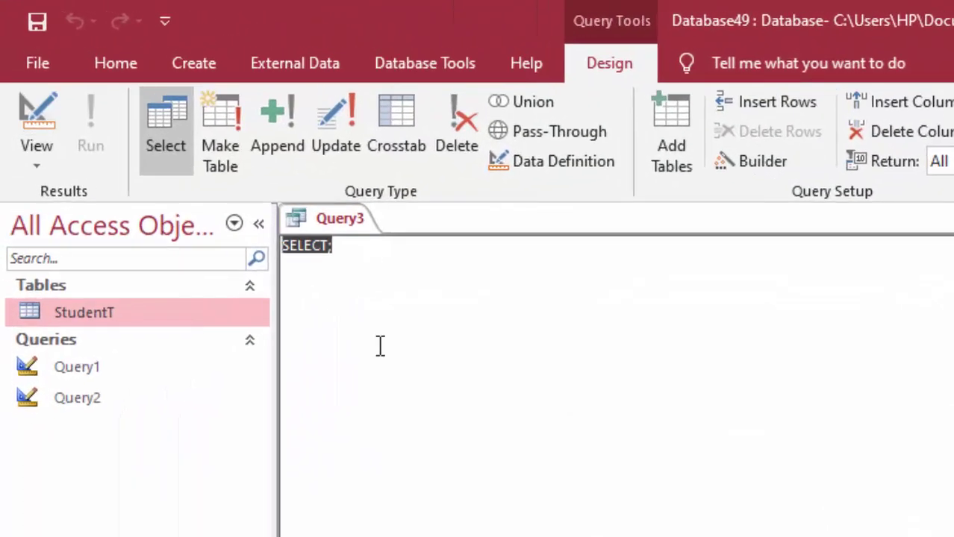
key("Delete")
Type 'Alter Table StudenT' adding a Name_of_Mother varchar(20) column.
type("A")
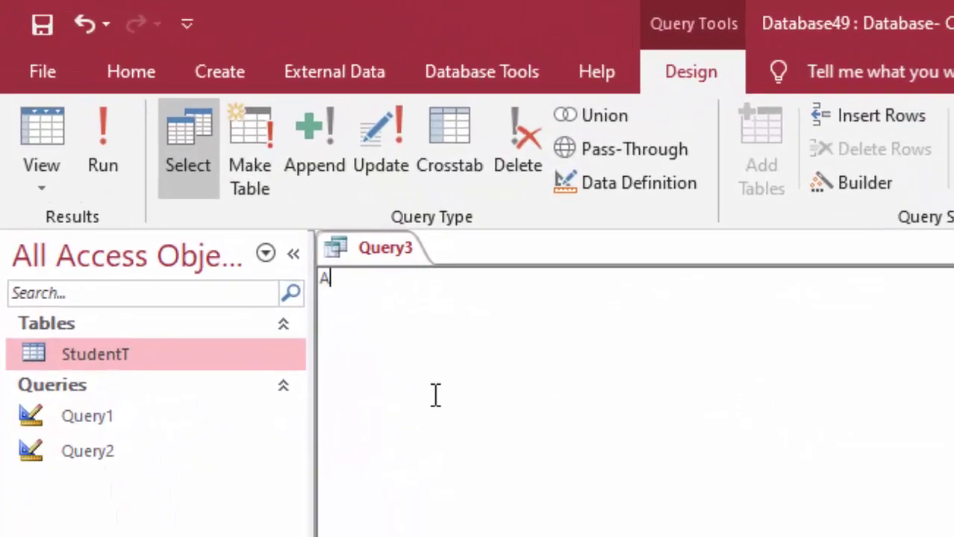
type("lter ")
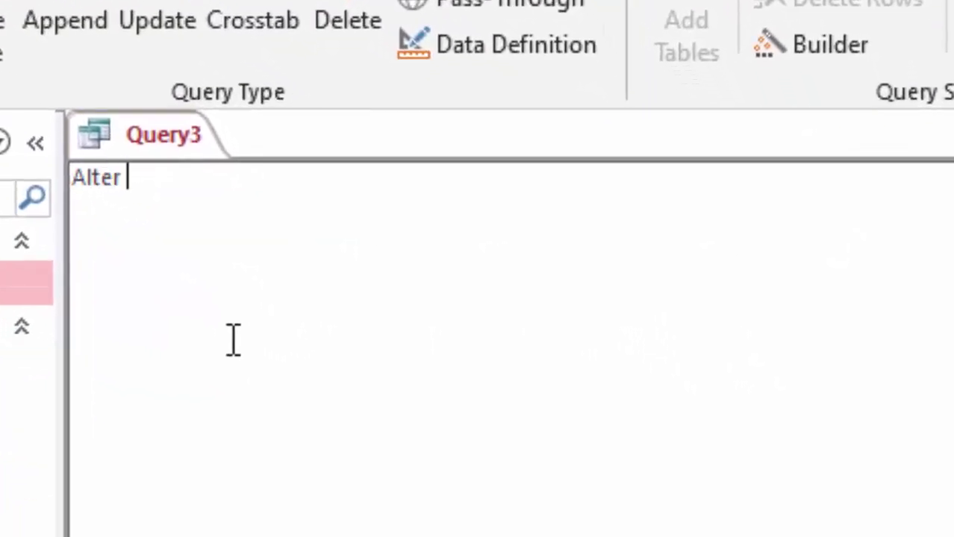
type("Tab")
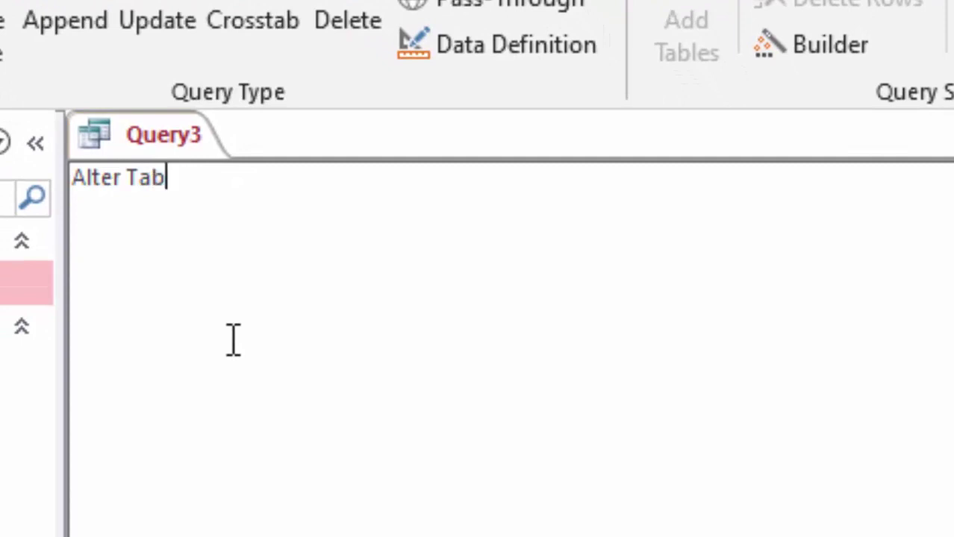
type("le ")
type("Stu")
type("de")
type("n")
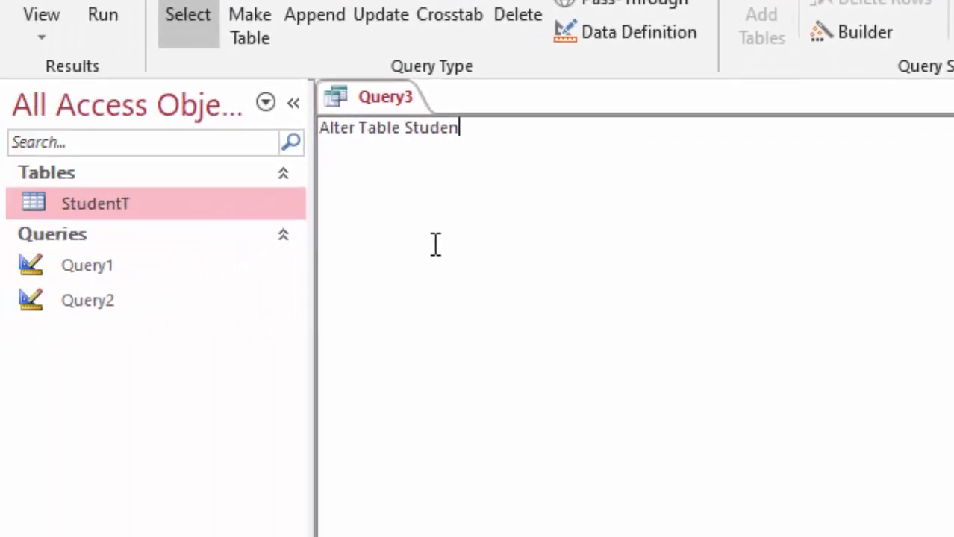
type("T")
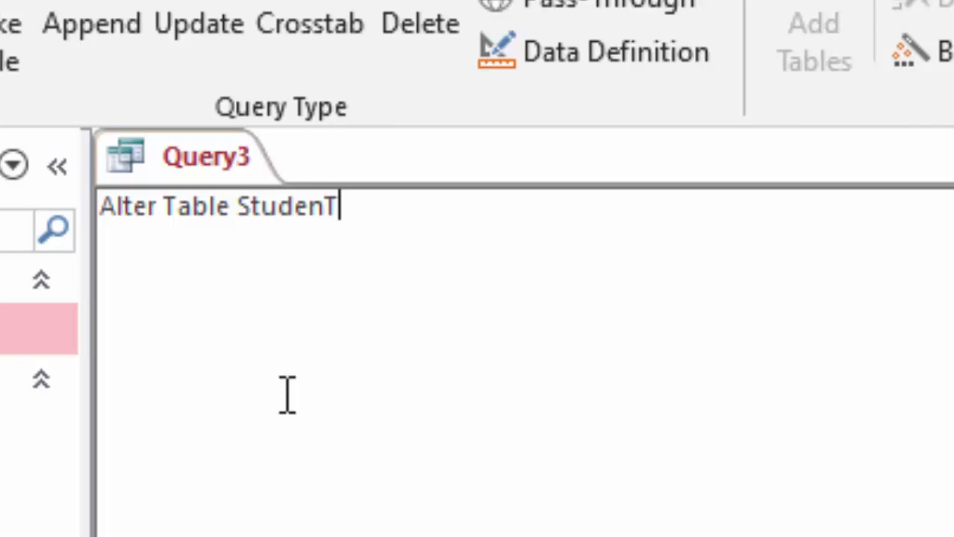
type("Add ")
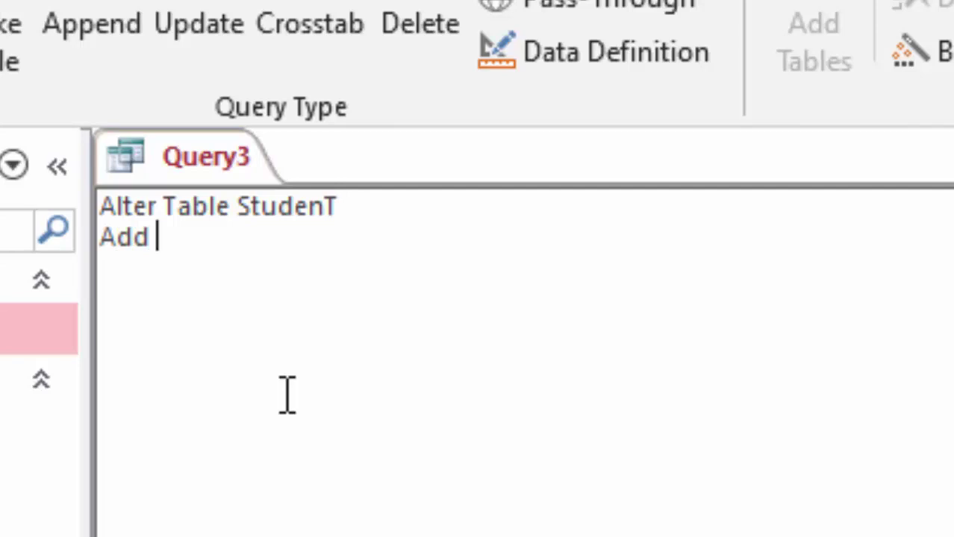
type("Mo")
key("BackSpace")
key("BackSpace")
type("N")
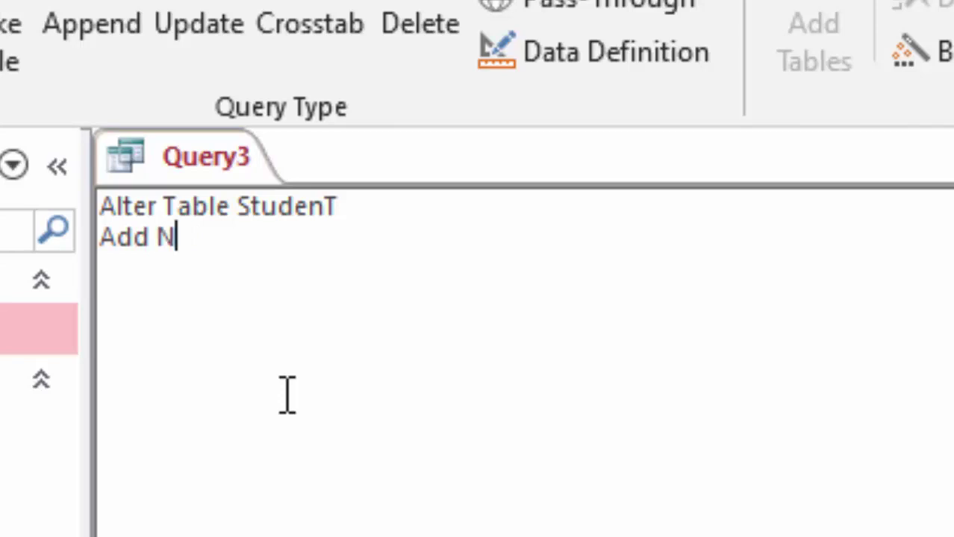
type("ame")
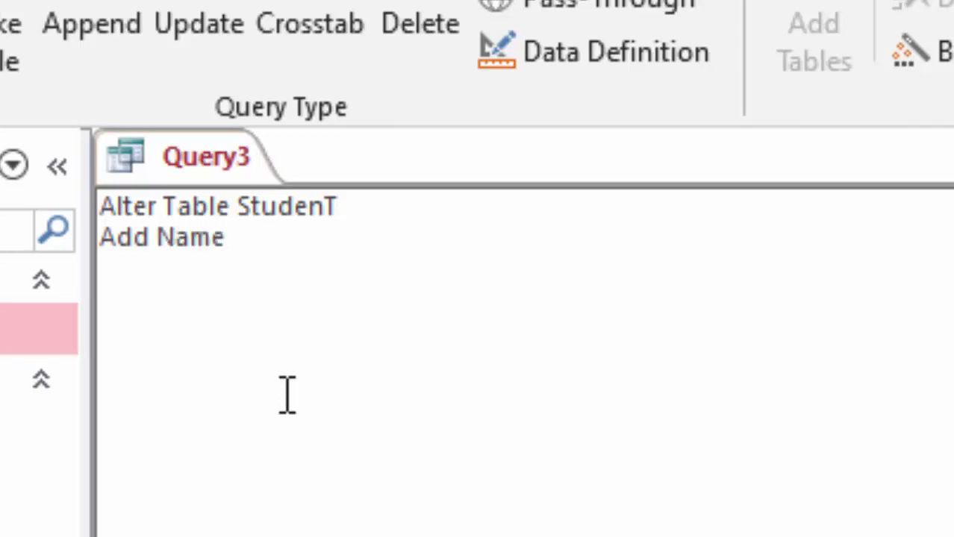
type("_of_")
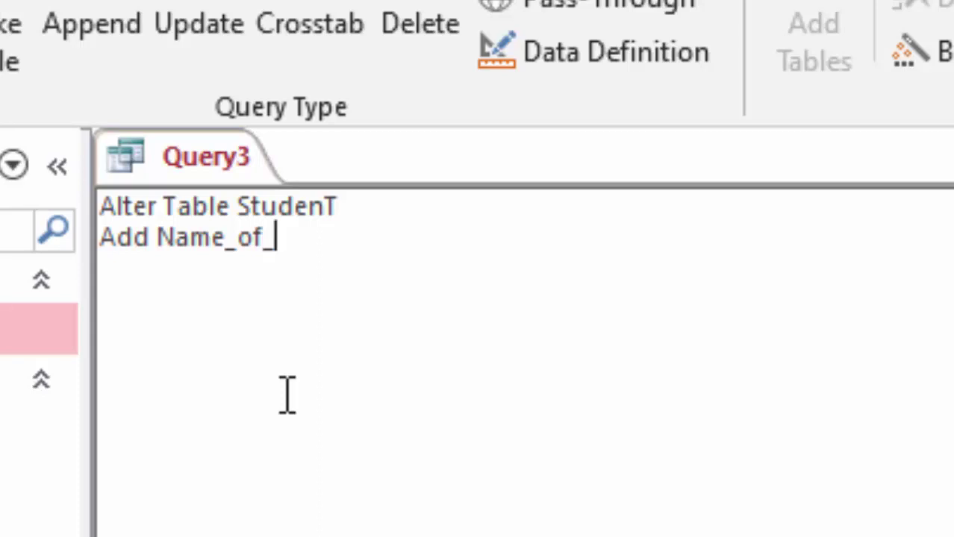
type("Moth")
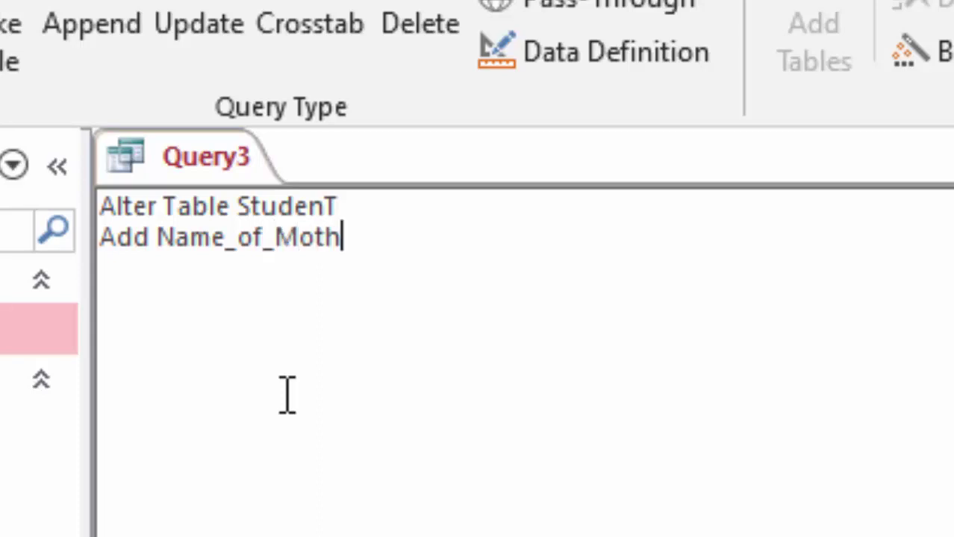
type("er")
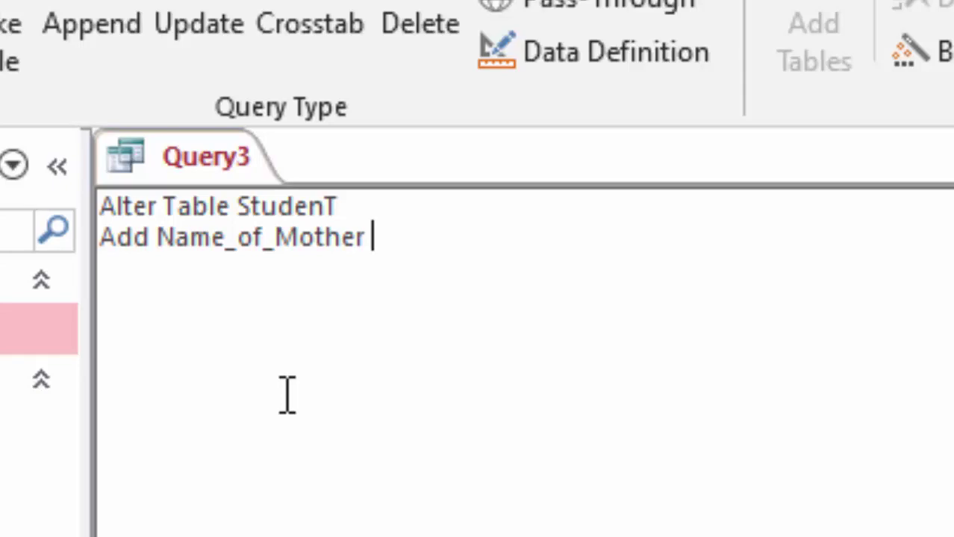
type(" varchar(20)")
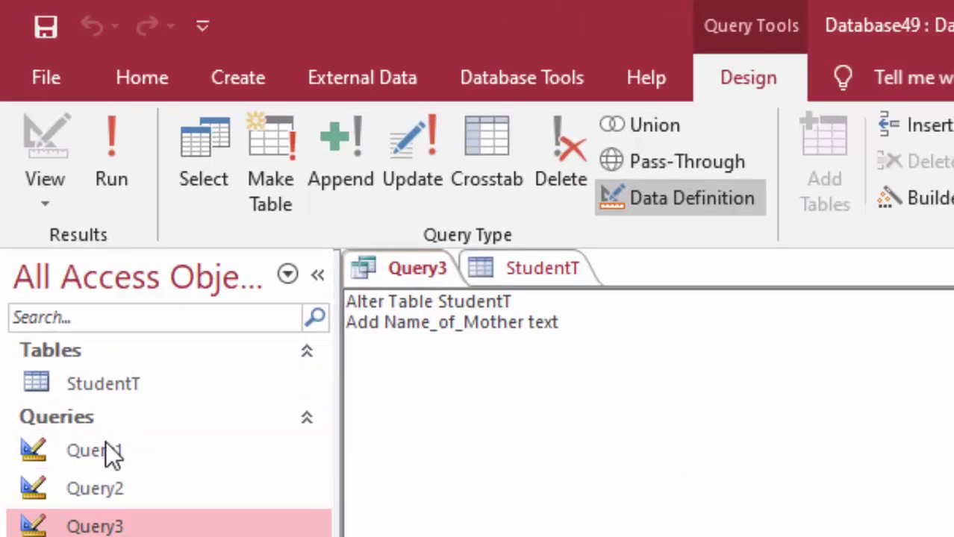
Run the Name_of_Mother query again after closing the locked StudentT table.
left_click(104, 183)
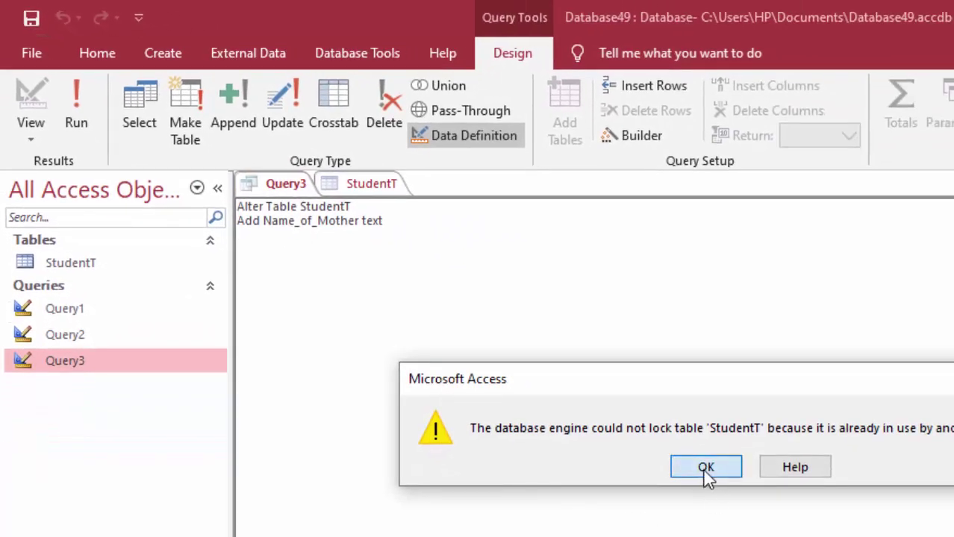
left_click(705, 472)
left_click(364, 183)
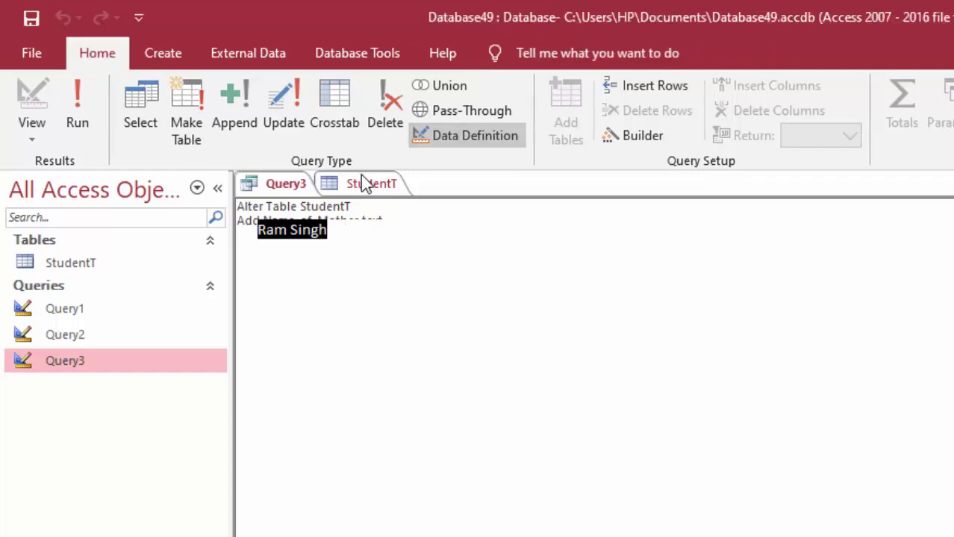
right_click(365, 185)
left_click(390, 216)
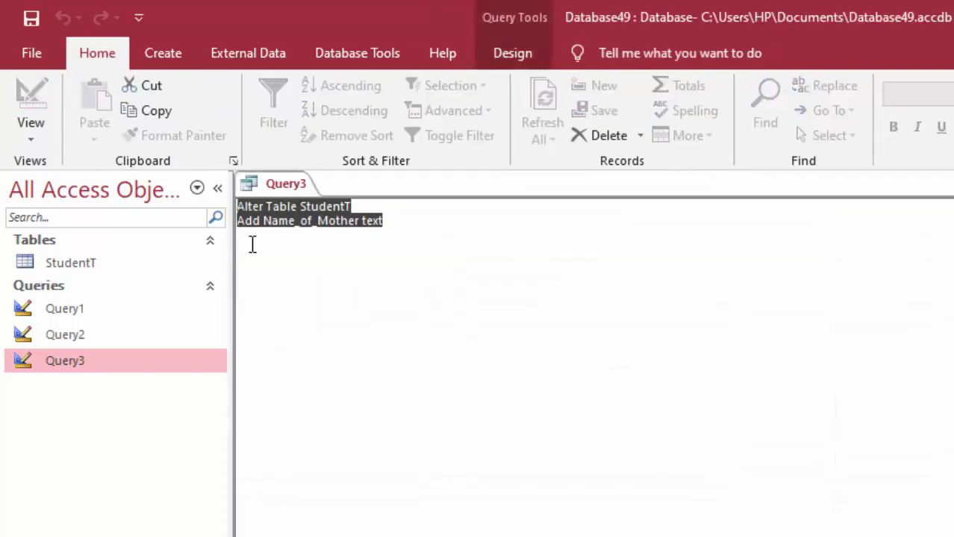
left_click(515, 56)
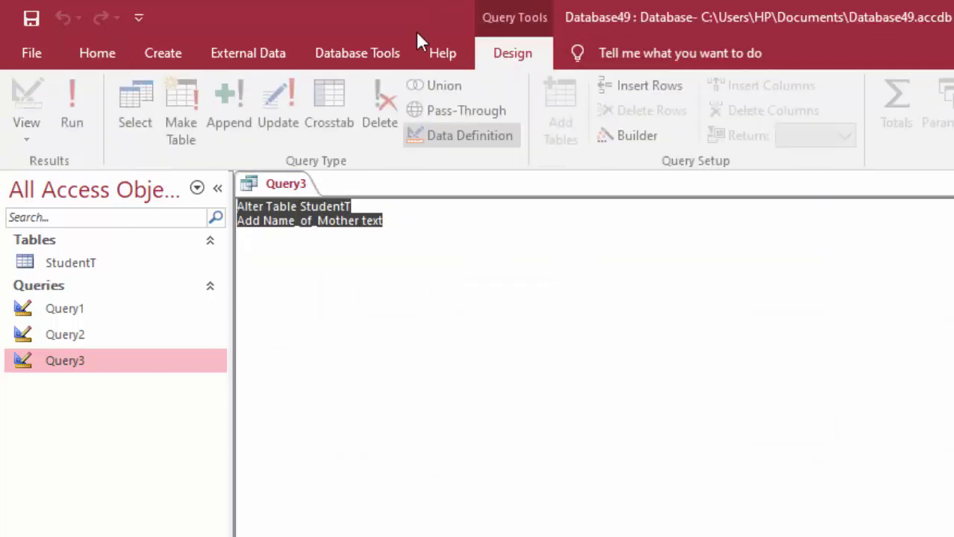
left_click(95, 101)
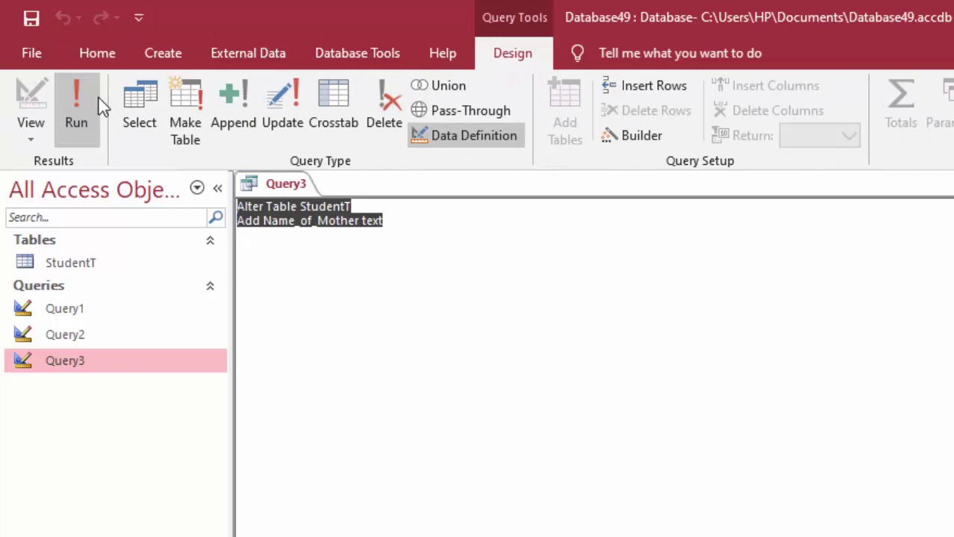
Open StudentT and widen the new Name_of_Mother column.
double_click(81, 263)
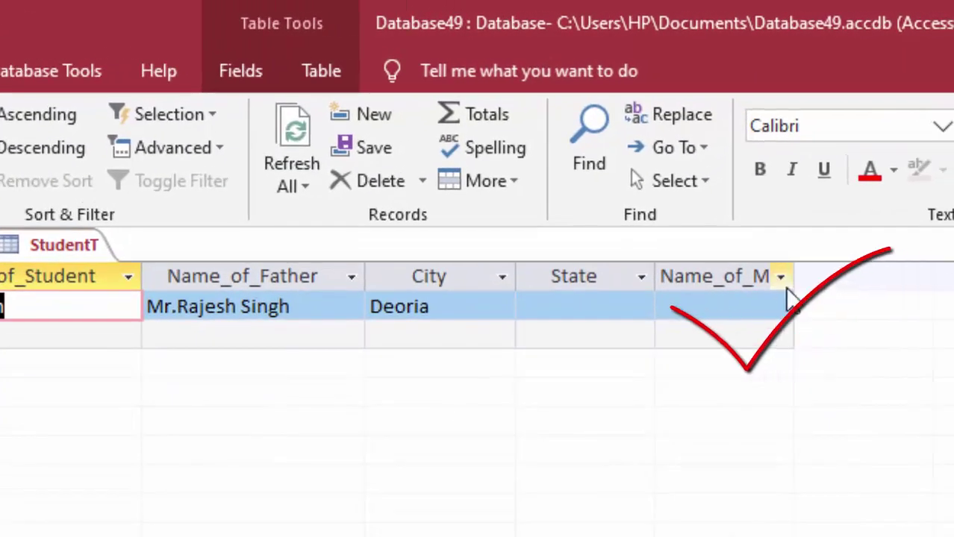
mouse_move(794, 273)
left_mouse_down()
mouse_move(876, 335)
mouse_move(875, 306)
left_mouse_up()
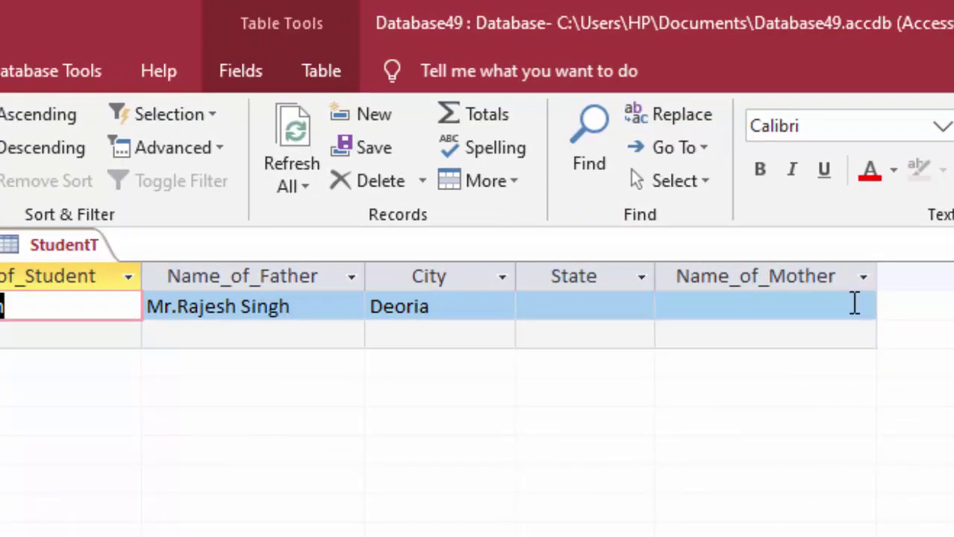
left_click(745, 314)
left_click(744, 309)
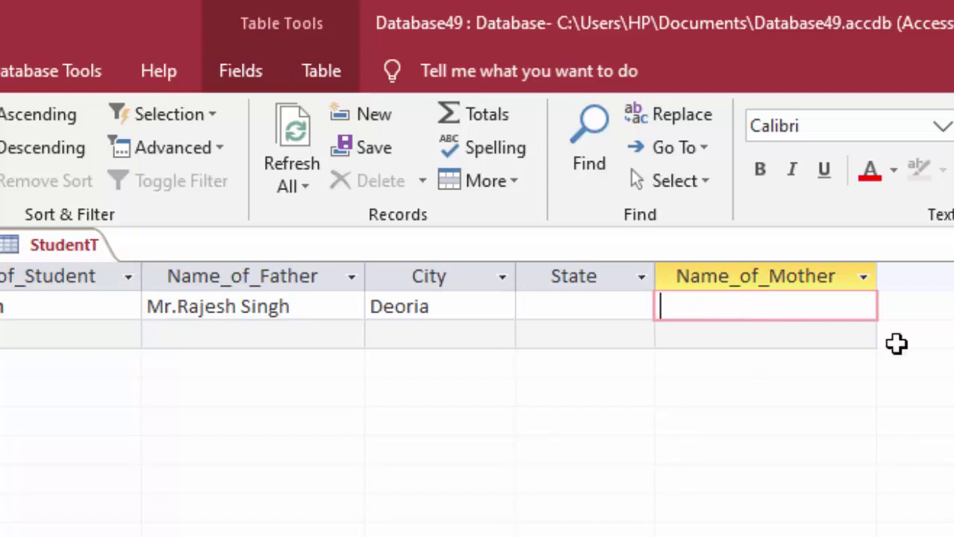
Save the StudentT layout and close the table.
left_click(228, 78)
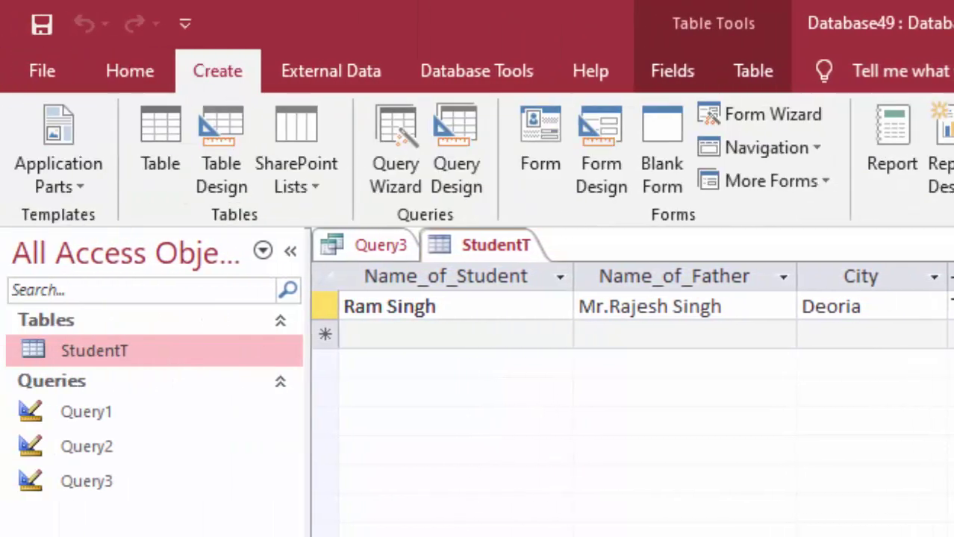
right_click(471, 241)
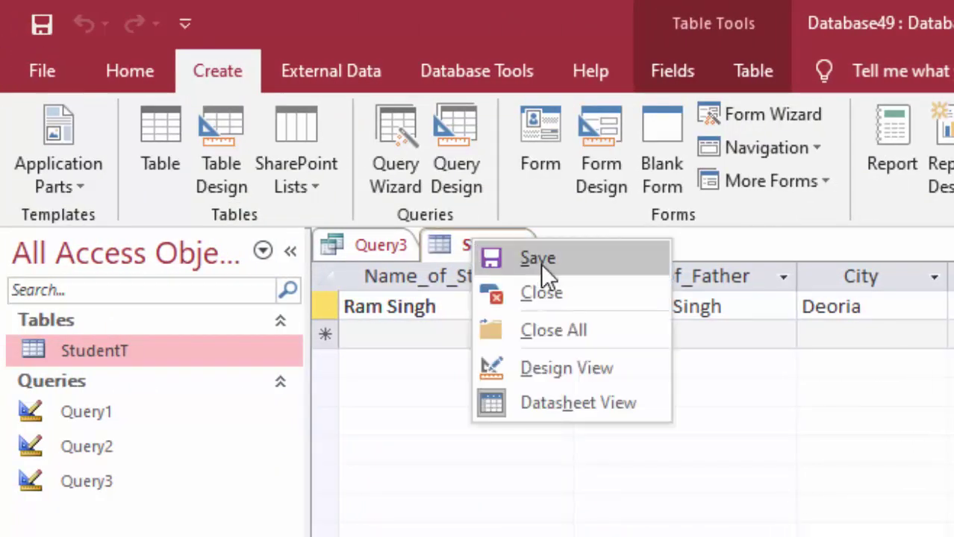
left_click(539, 260)
right_click(480, 243)
left_click(526, 295)
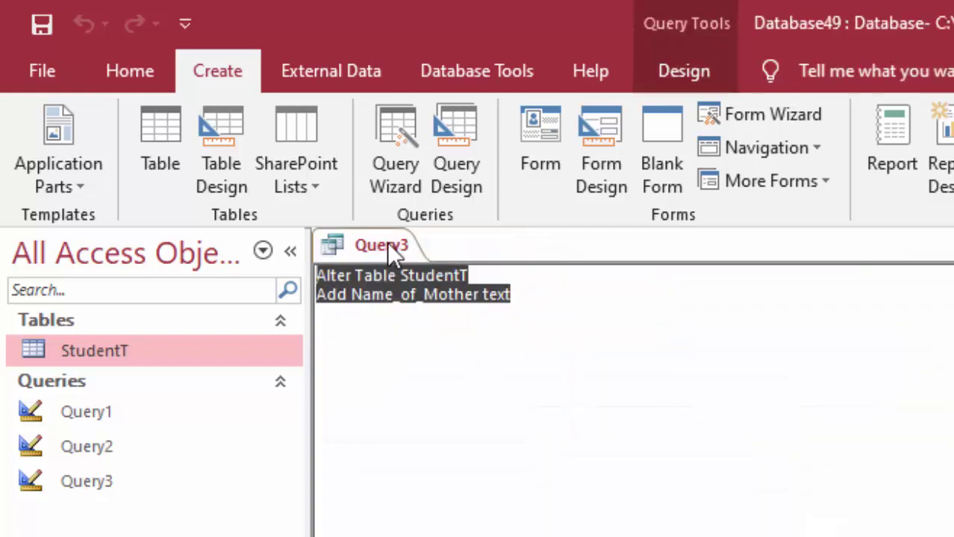
Save Query3 and close it.
right_click(387, 244)
left_click(403, 257)
right_click(388, 240)
left_click(409, 257)
right_click(346, 245)
left_click(448, 293)
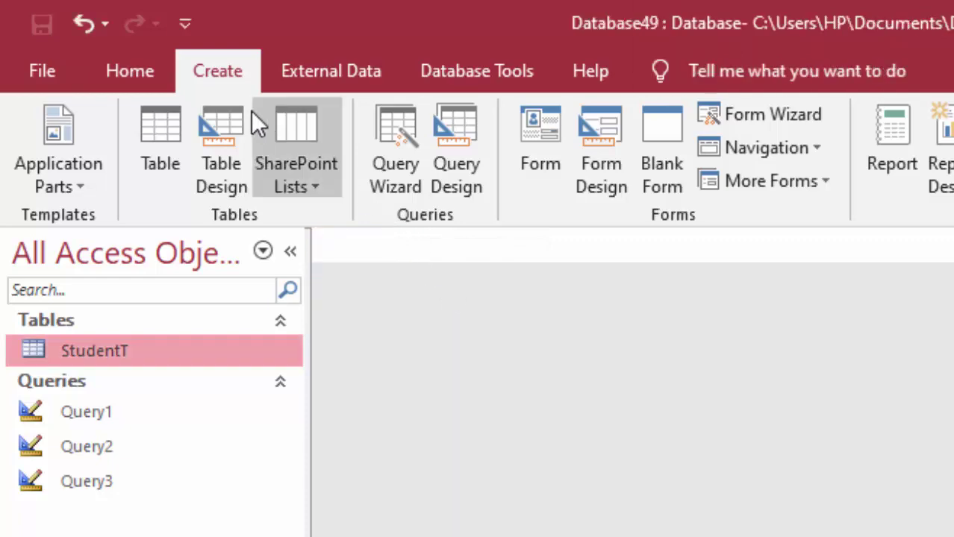
Create a blank query in SQL view with 'Alter Table StudentT Add class text'.
left_click(452, 123)
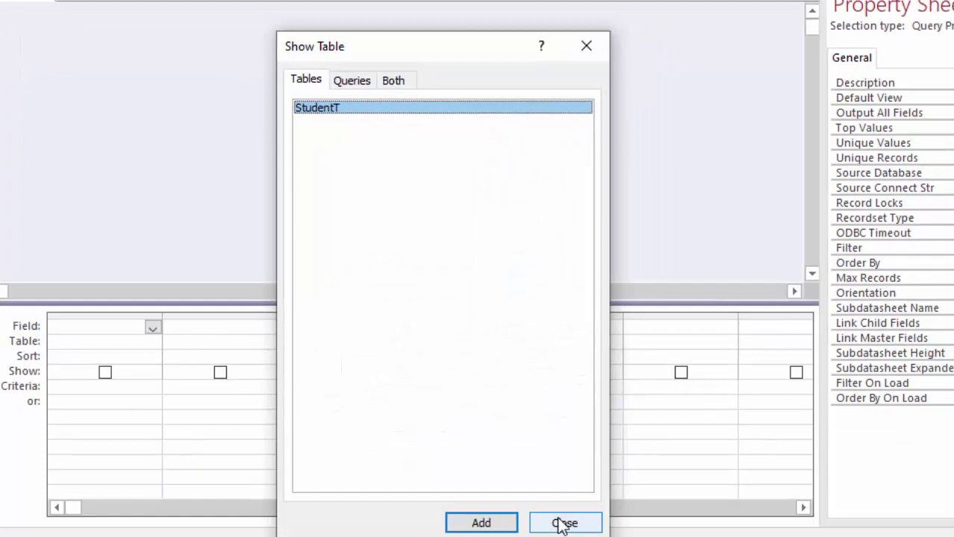
left_click(558, 522)
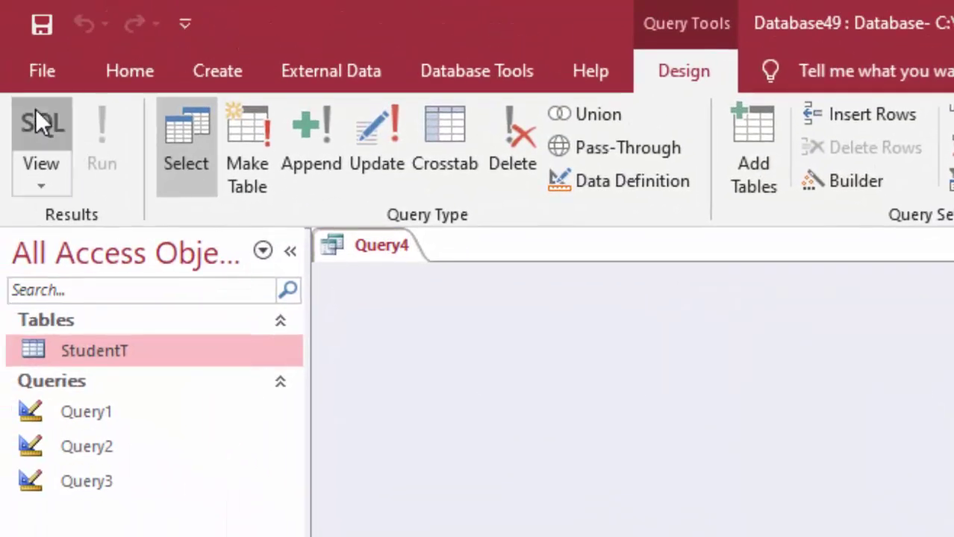
left_click(35, 112)
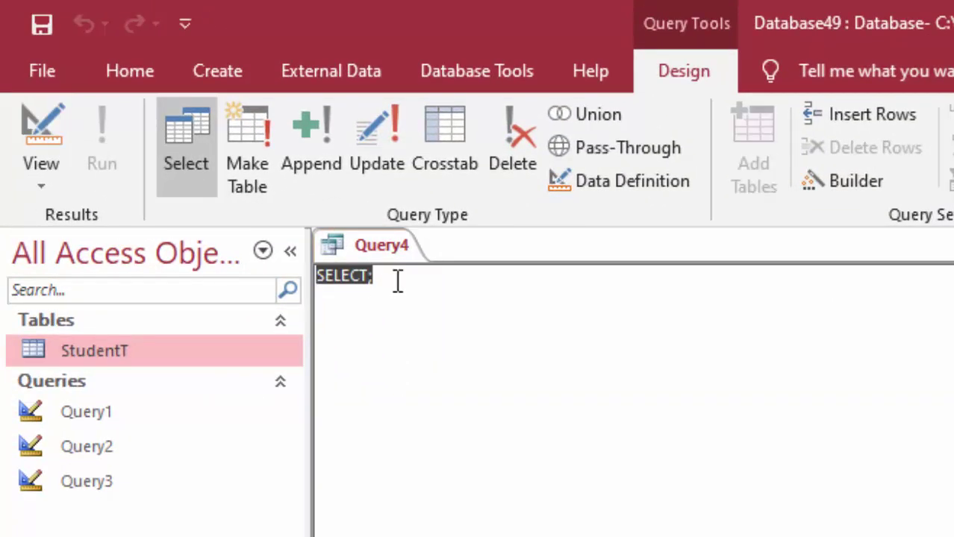
type("Al")
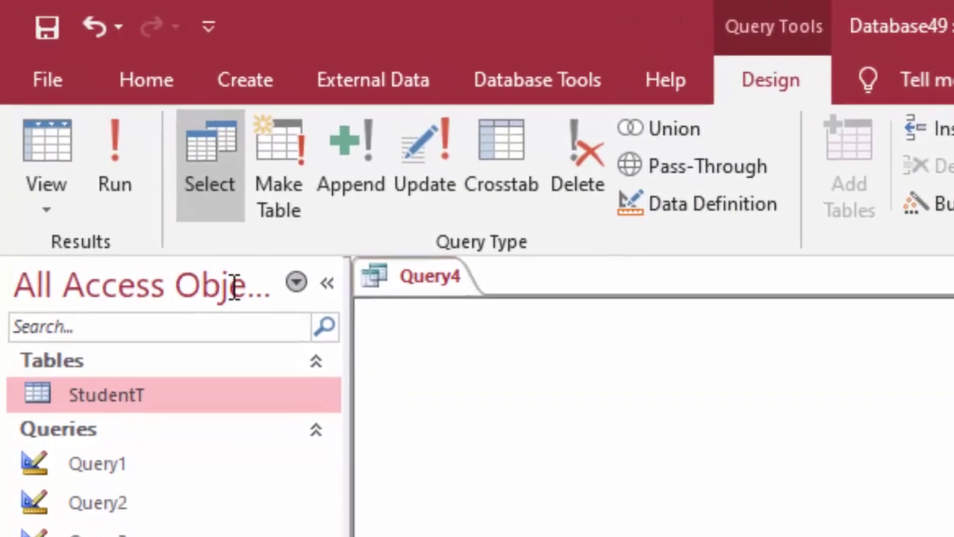
type("te")
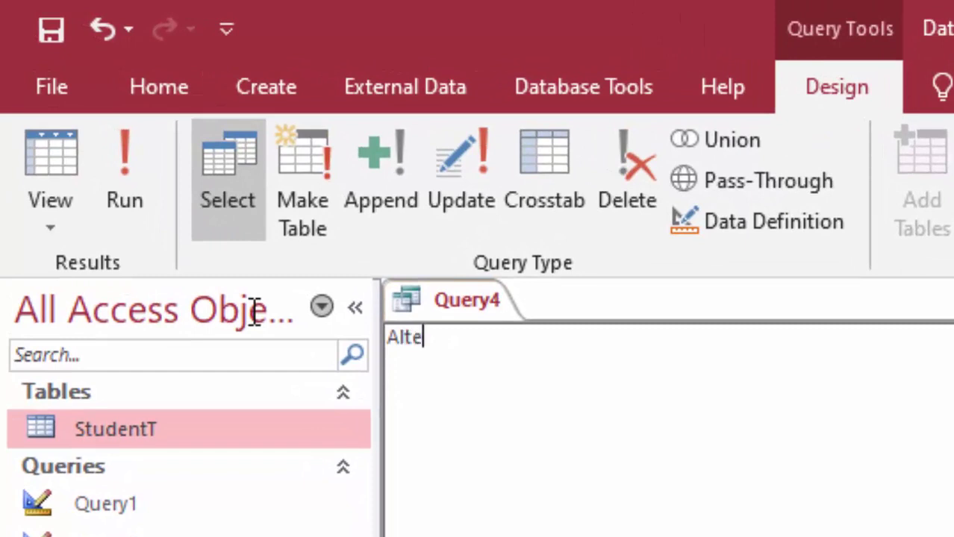
type("r Ta")
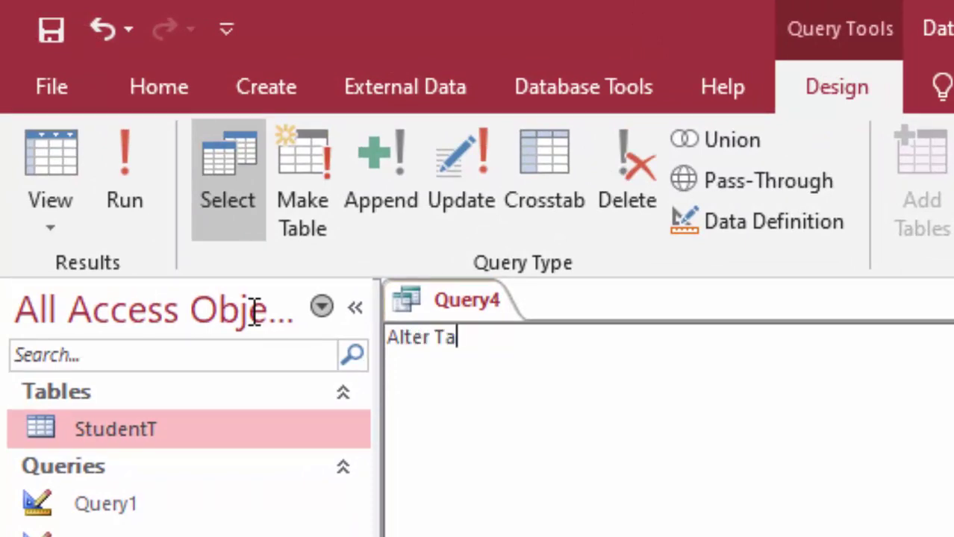
type("ble ")
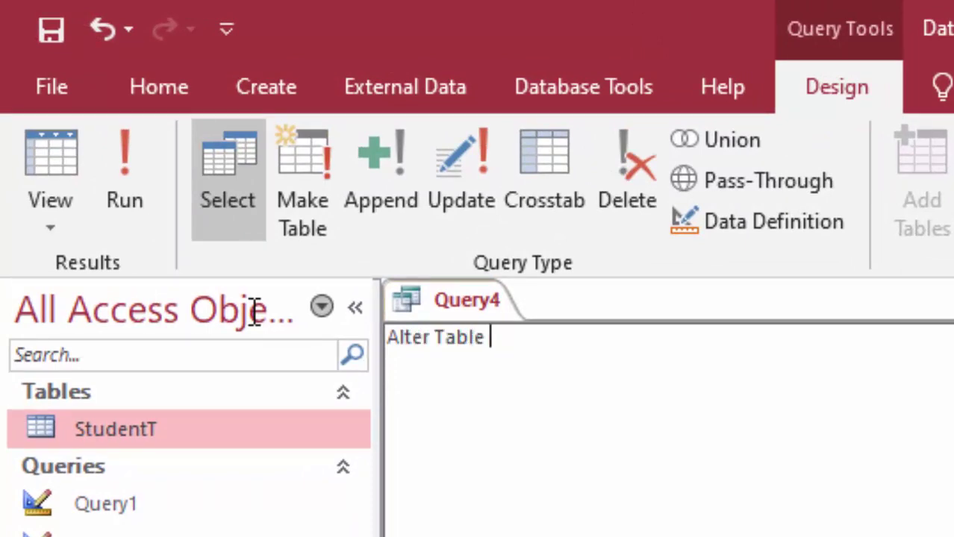
type("St")
type("uden")
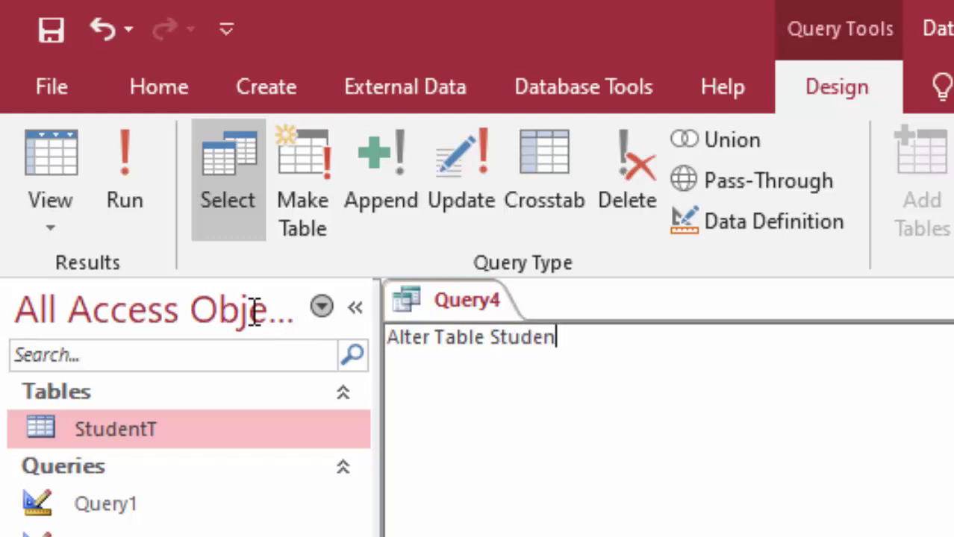
type("t")
type("T ")
type("Add")
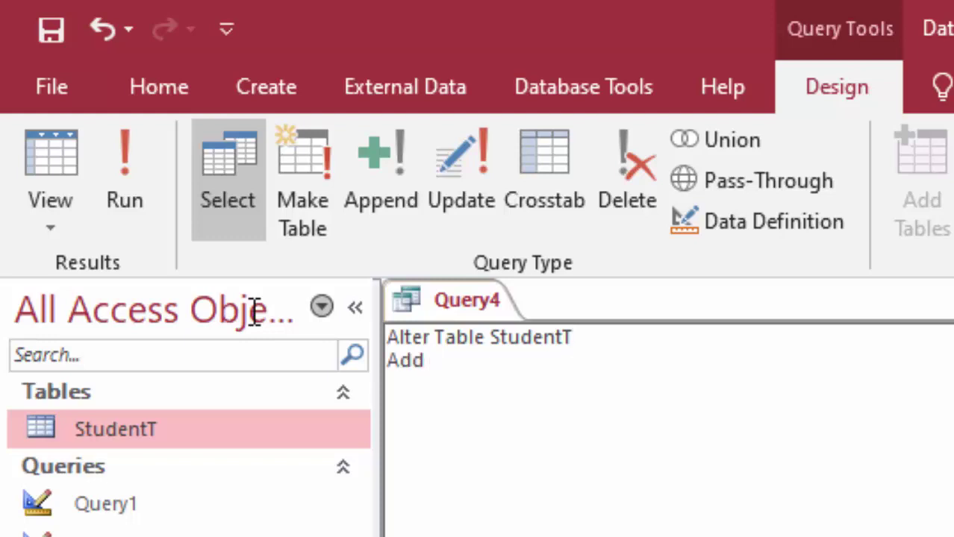
type(" class ")
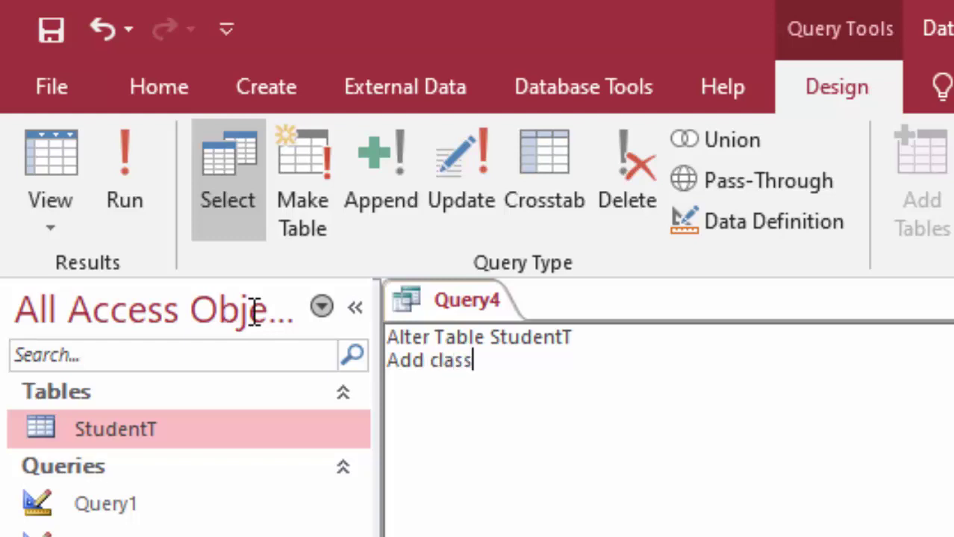
type("tex")
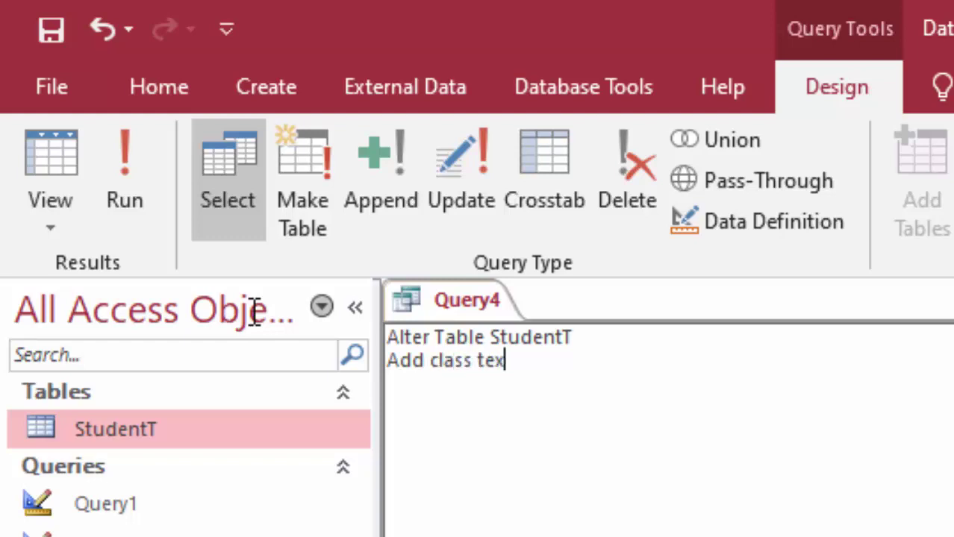
type("t")
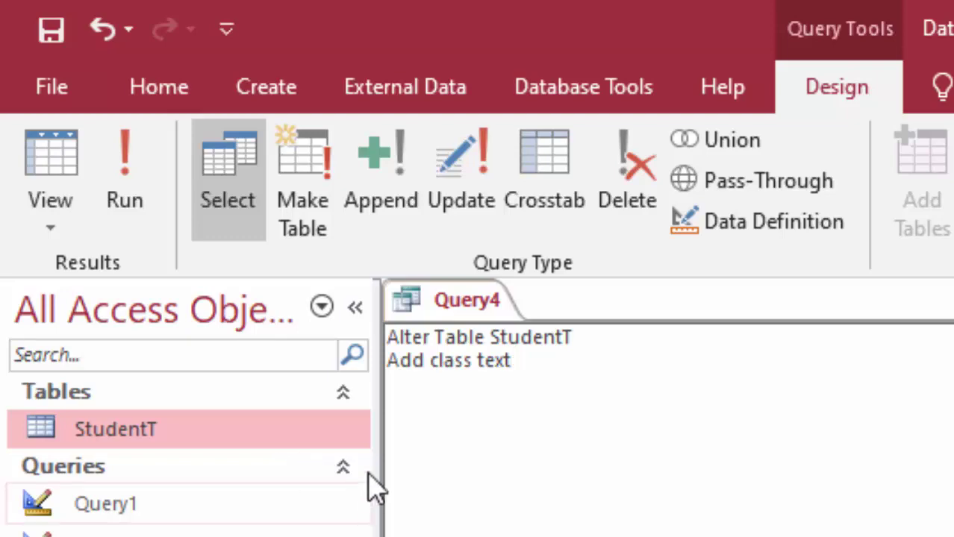
Run Query4 to add the class column, then open StudentT to check it.
left_click(129, 144)
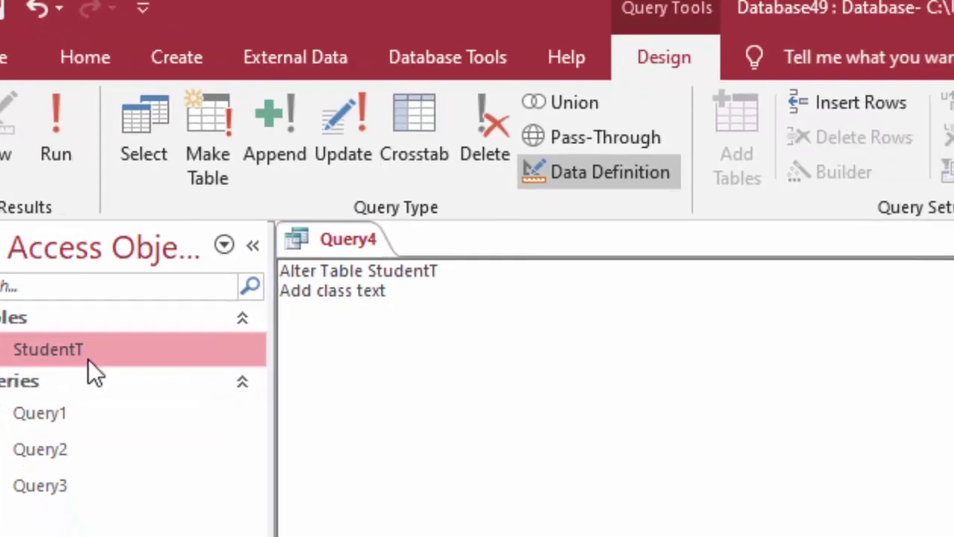
double_click(88, 359)
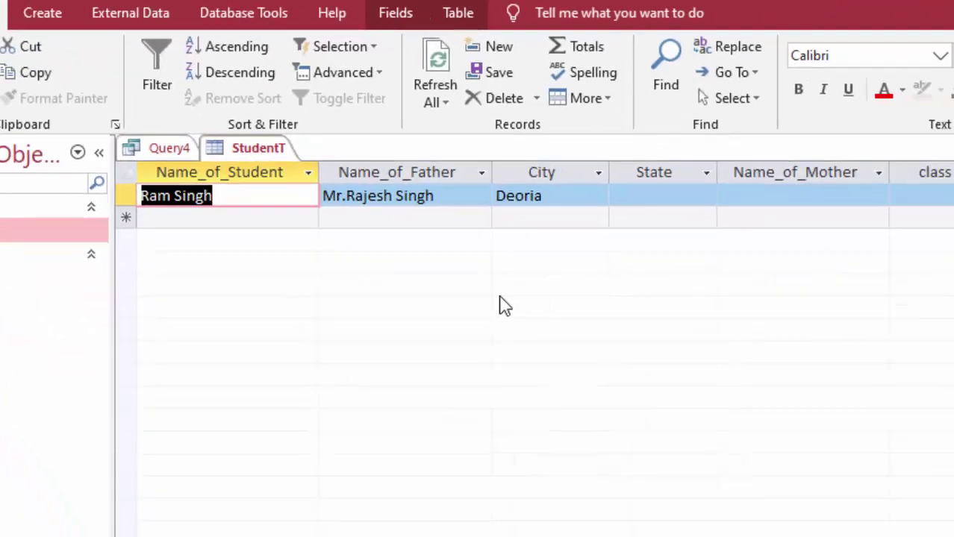